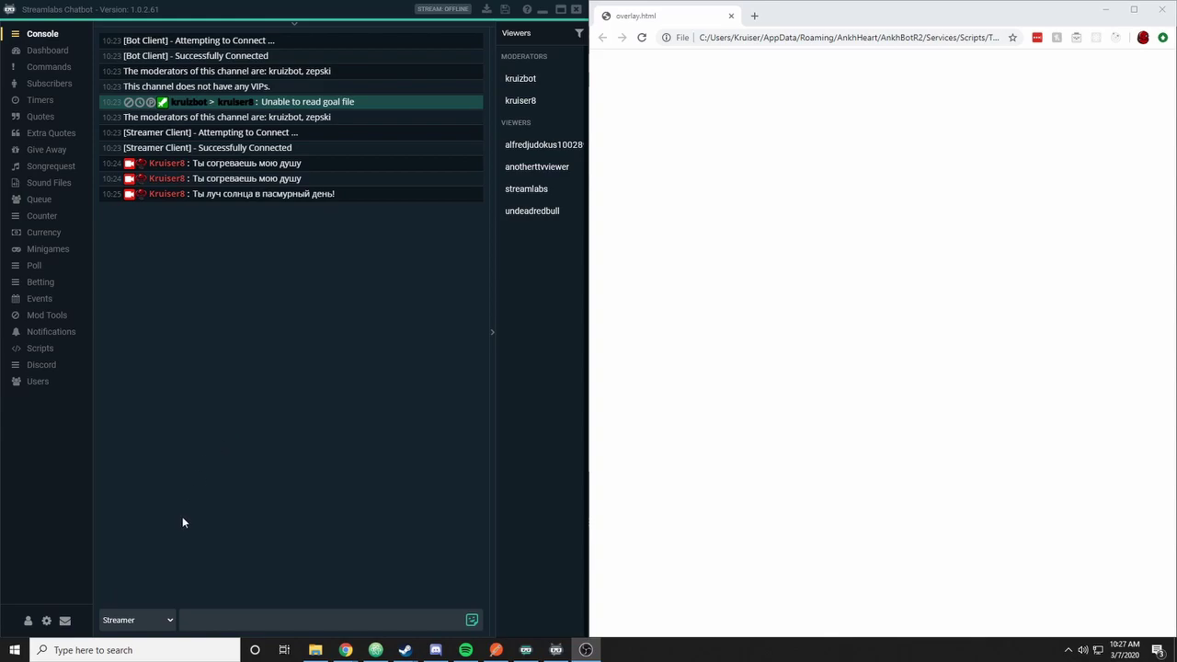
Step: Search for 'settin', launch Windows Settings, reposition its window and open Ease of Access
left_click(16, 651)
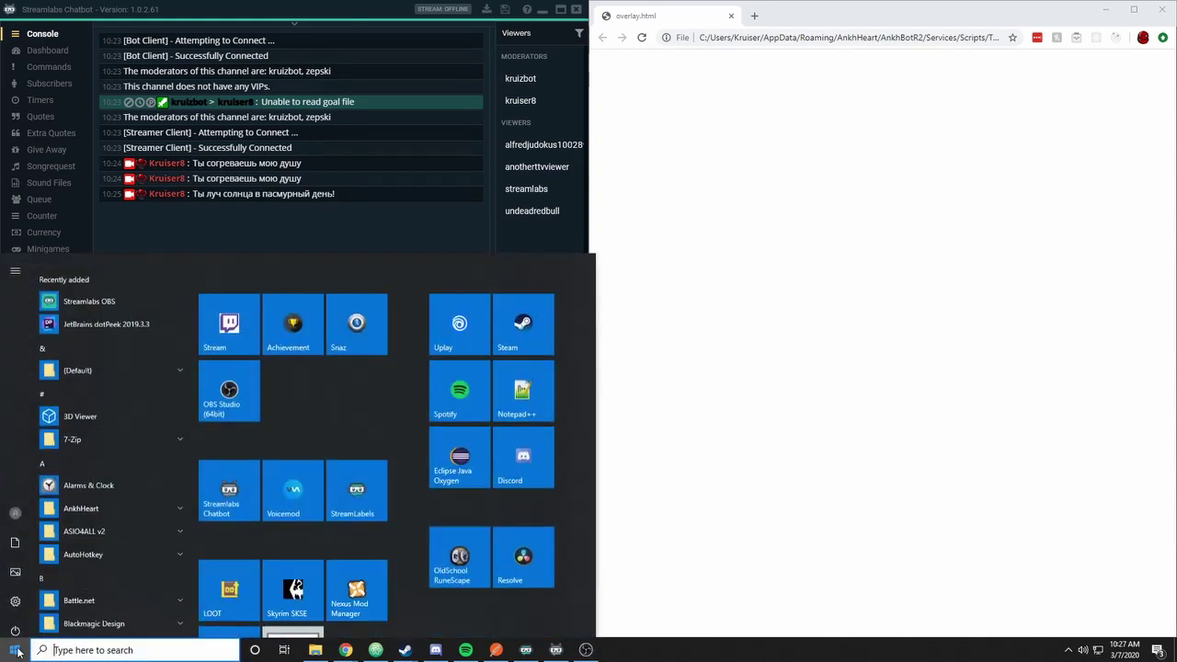
type("settin")
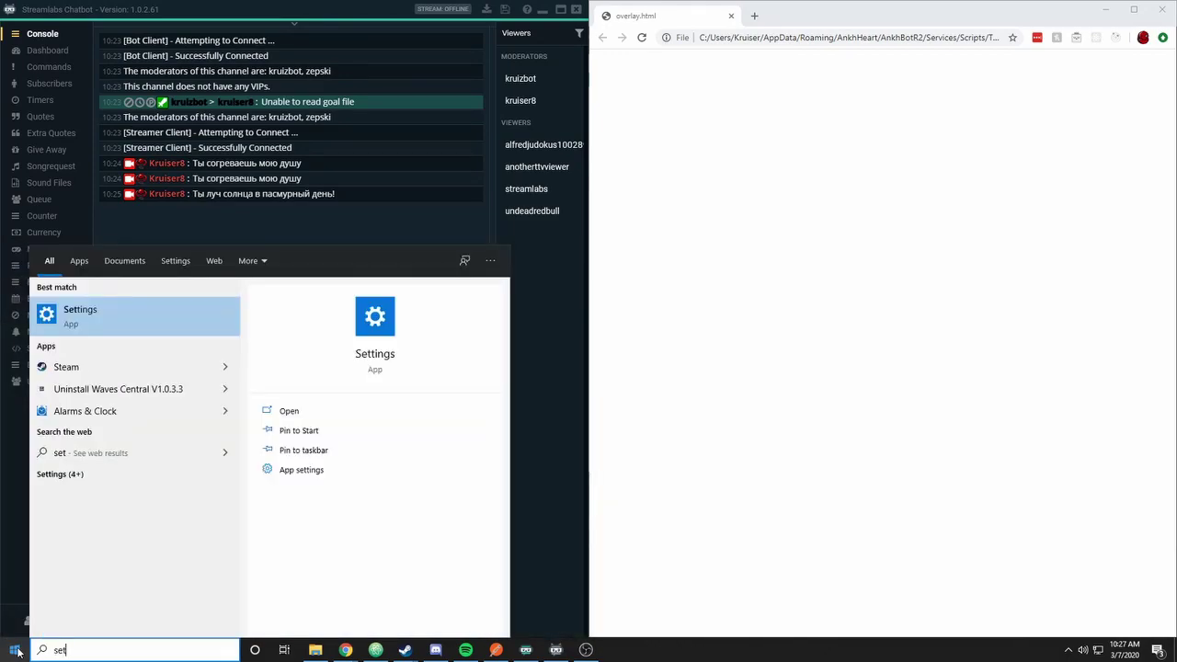
left_click(147, 331)
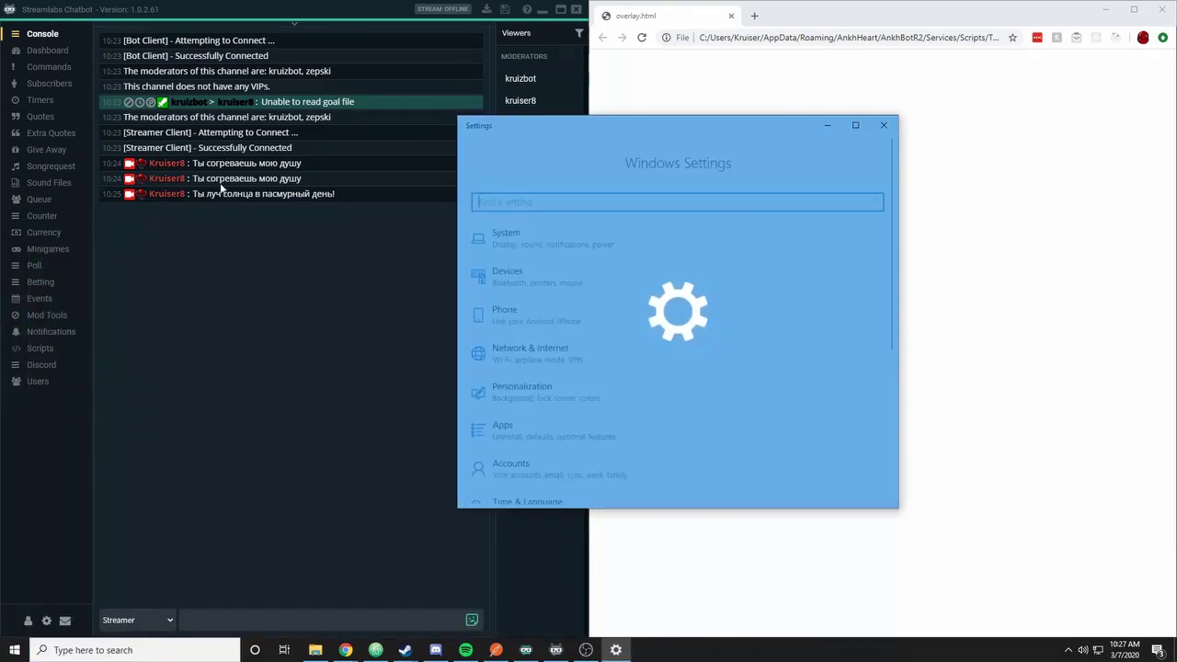
left_click_drag(655, 138, 605, 92)
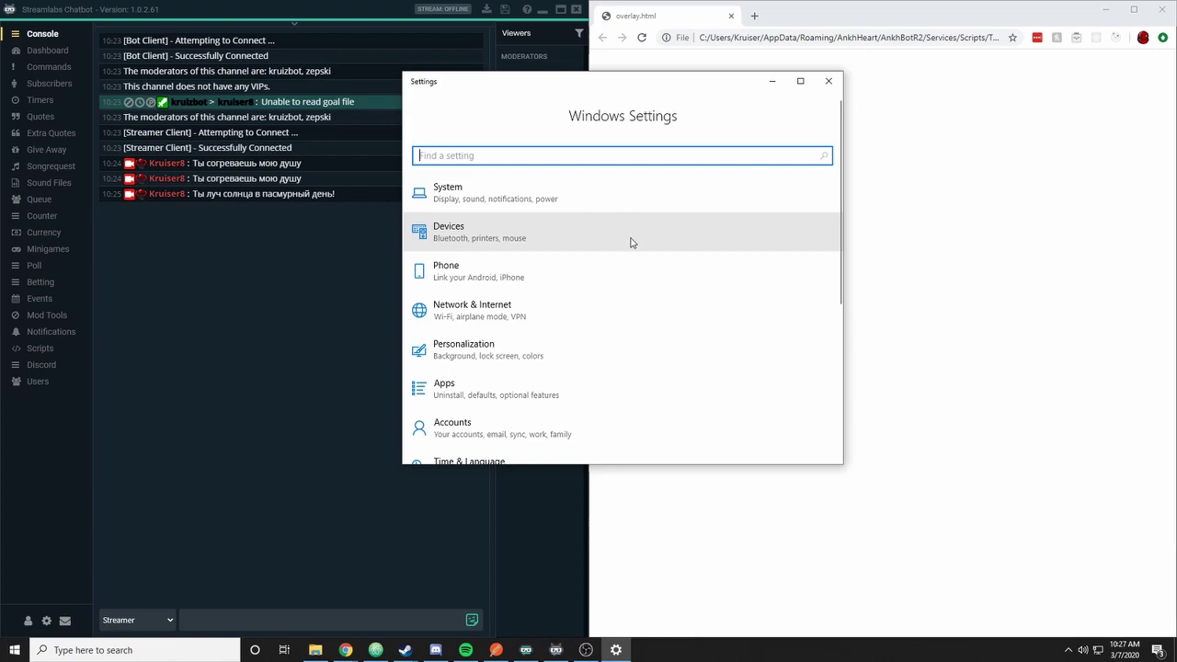
scroll(631, 240, "down", 4)
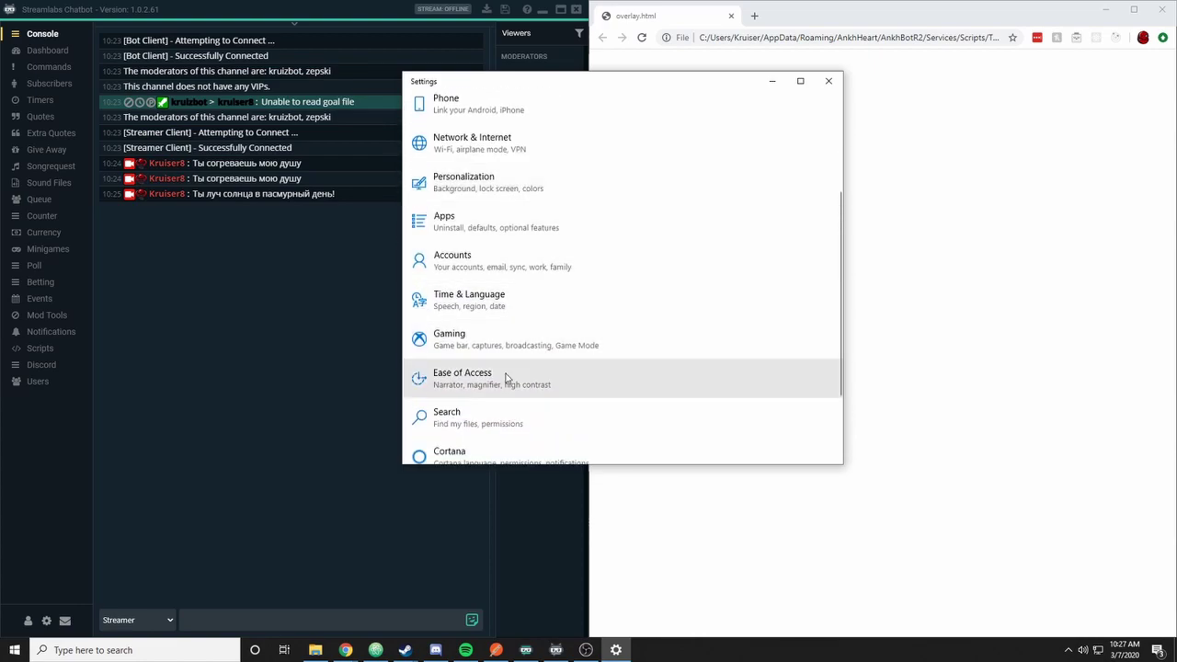
left_click(479, 385)
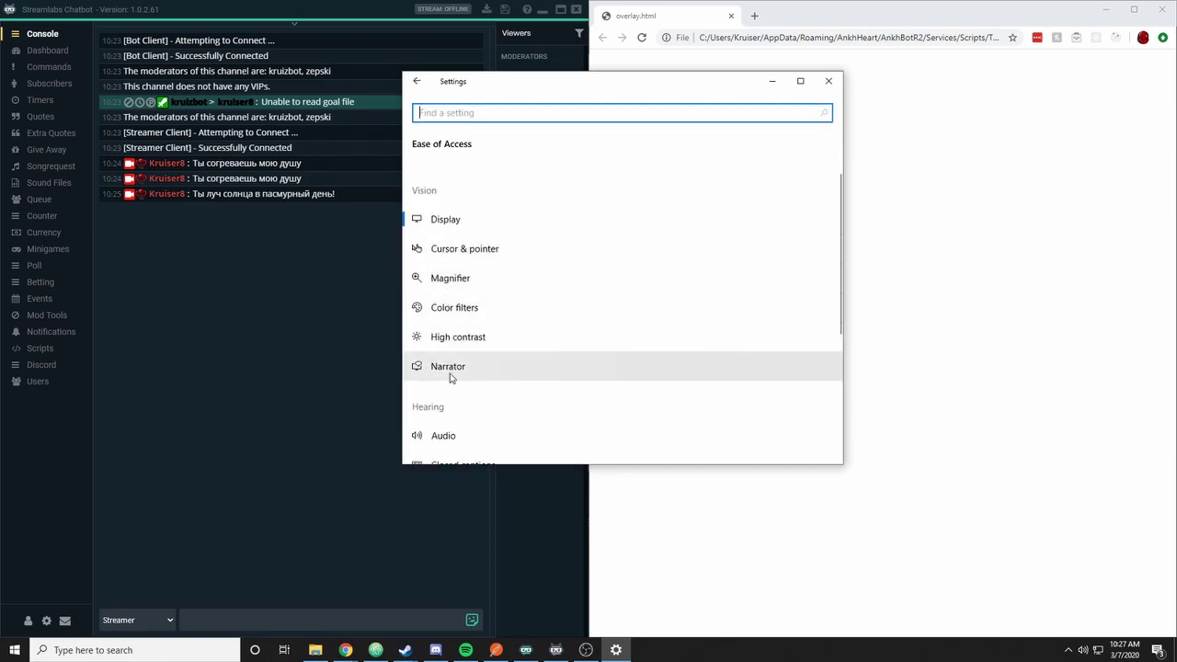
Step: Open Narrator settings and browse the Choose a voice list without changing it
left_click(450, 367)
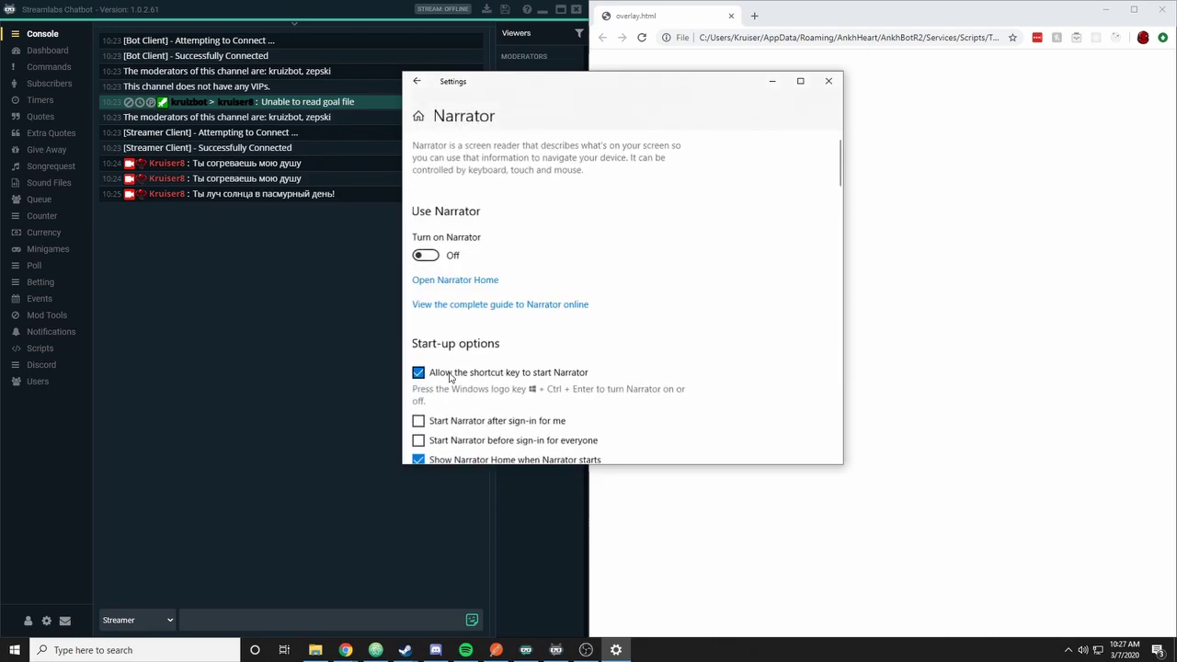
scroll(699, 354, "down", 4)
scroll(701, 351, "down", 3)
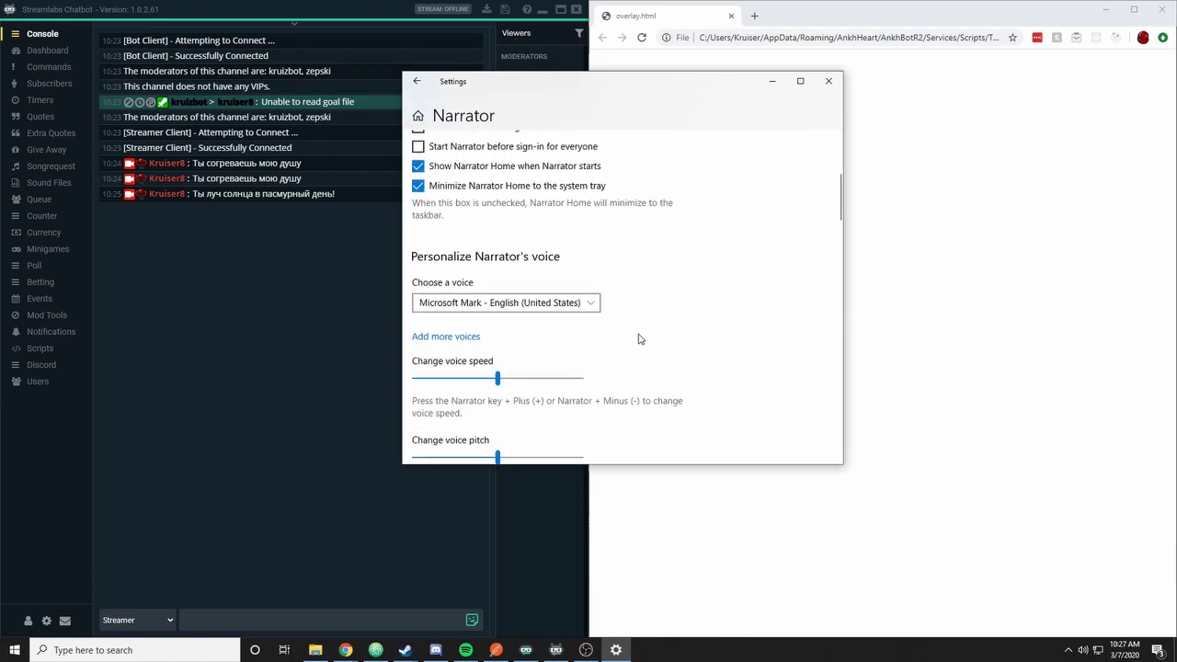
left_click(482, 303)
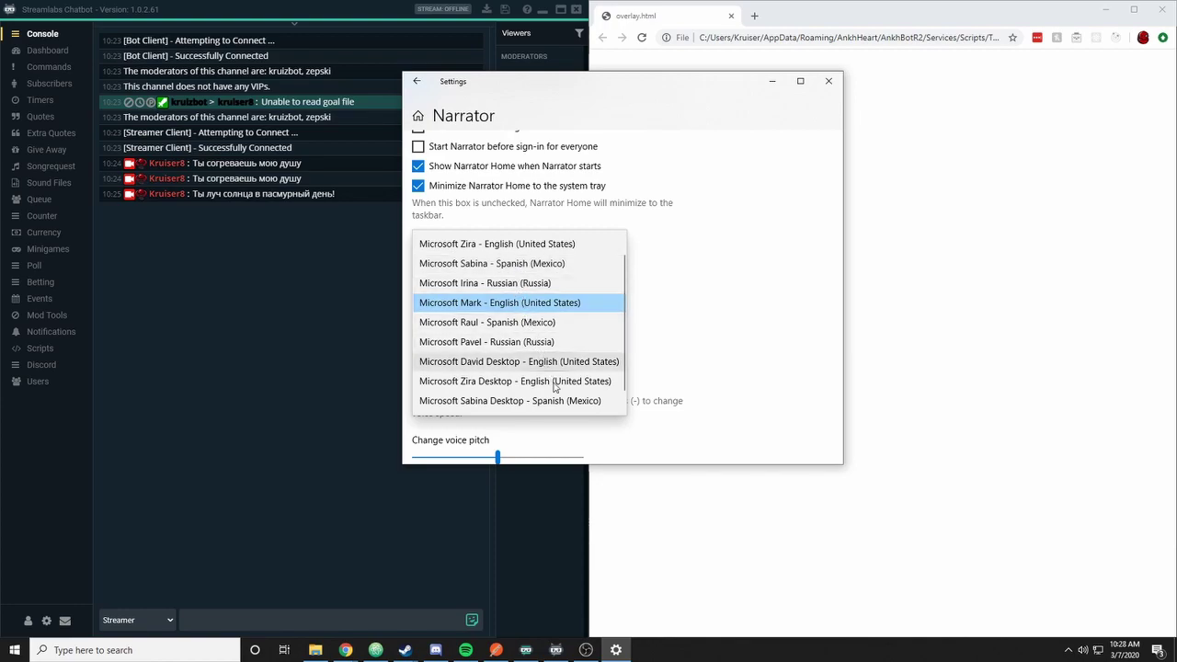
left_click(802, 315)
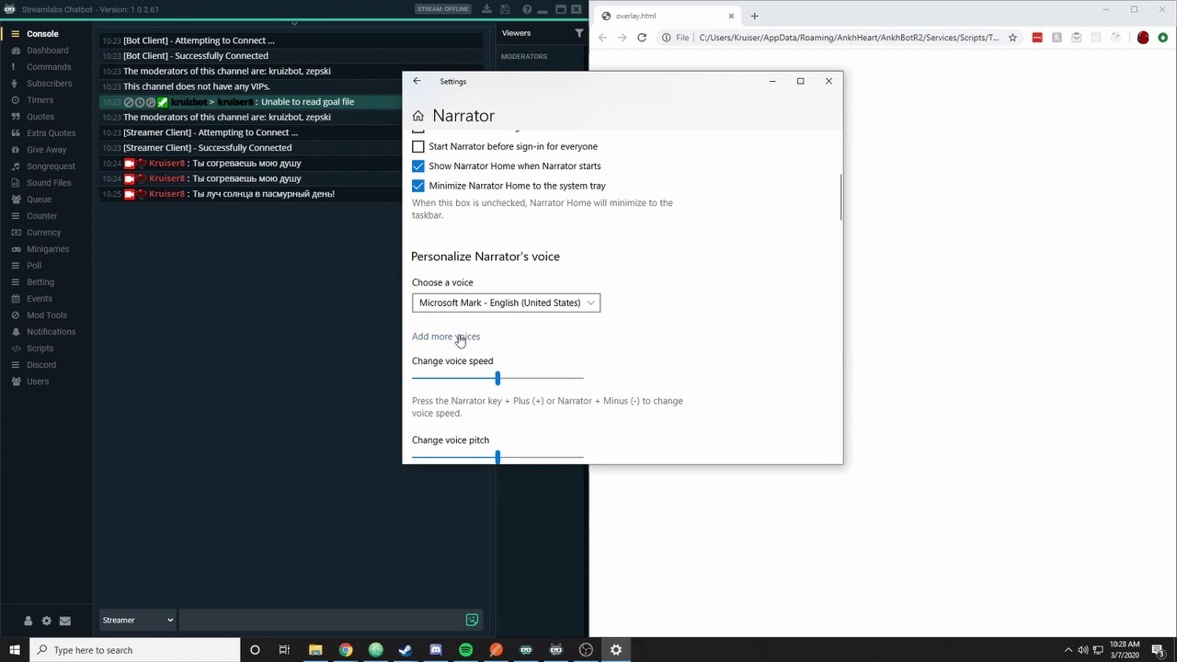
Step: Keep Microsoft Mark as the Narrator voice and go to the Speech page for more voices
left_click(468, 304)
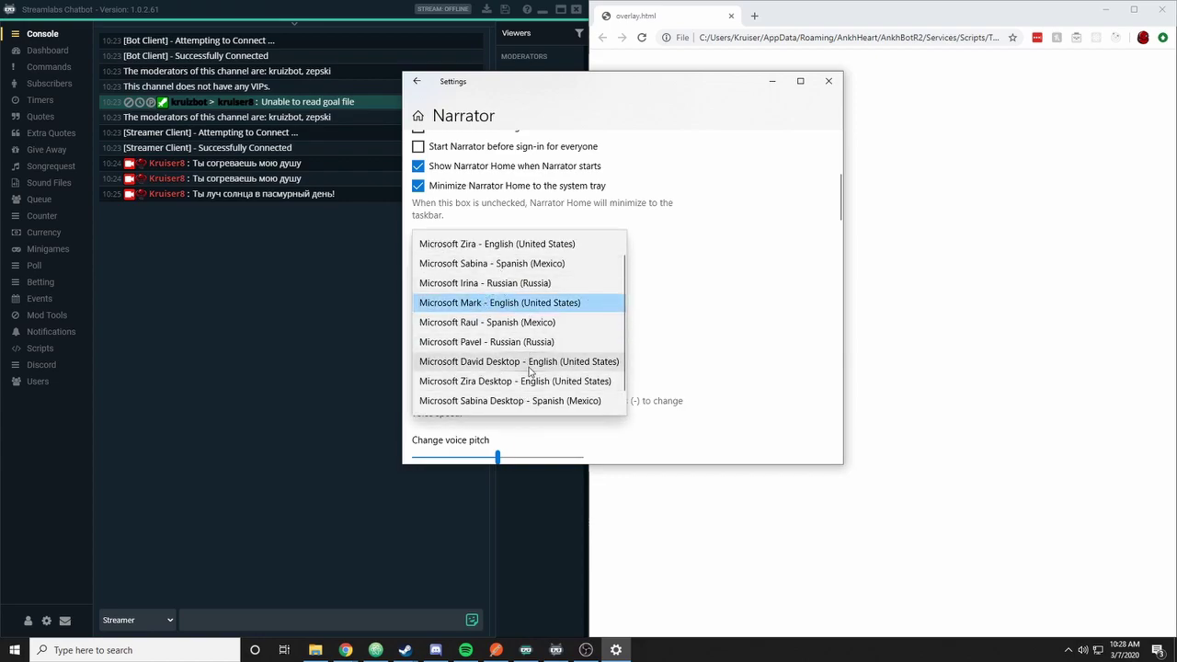
left_click(678, 331)
left_click(454, 342)
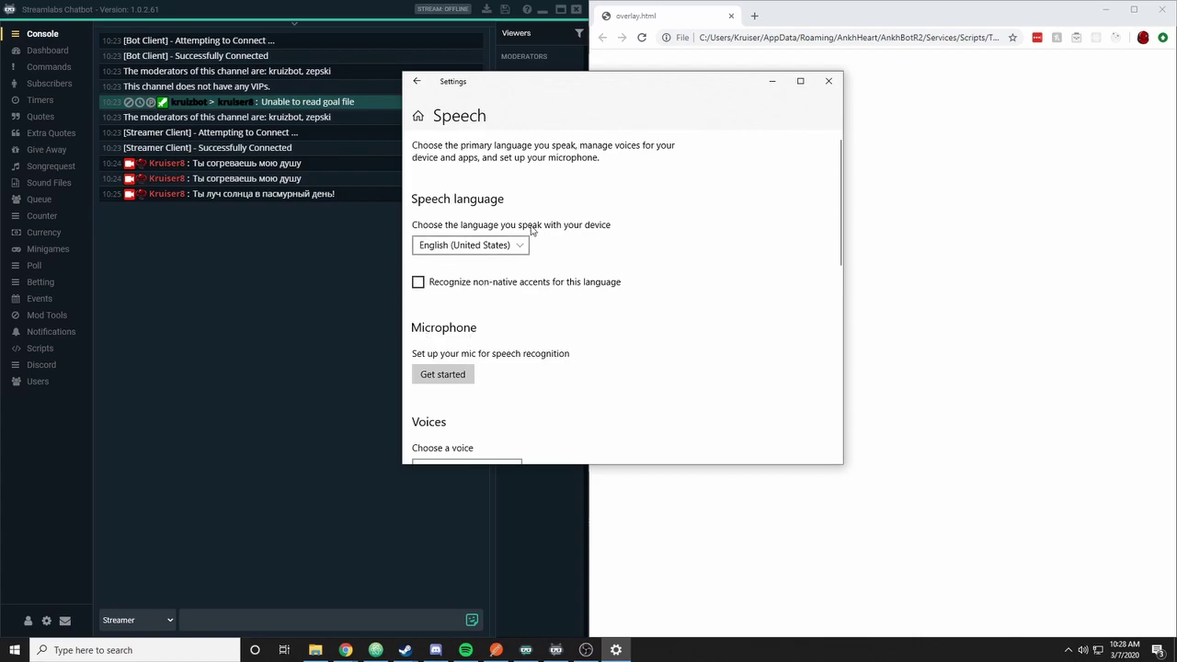
Step: Under Manage voices, add the German (Germany) voice package
scroll(531, 228, "down", 2)
scroll(531, 228, "down", 2)
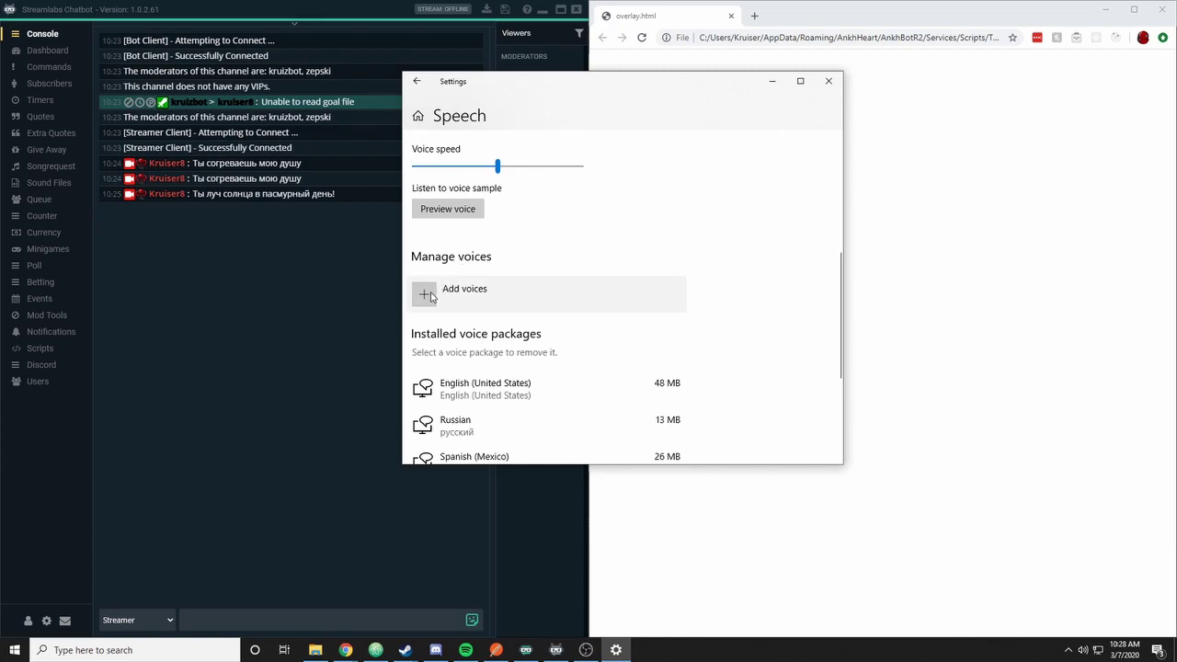
left_click(432, 296)
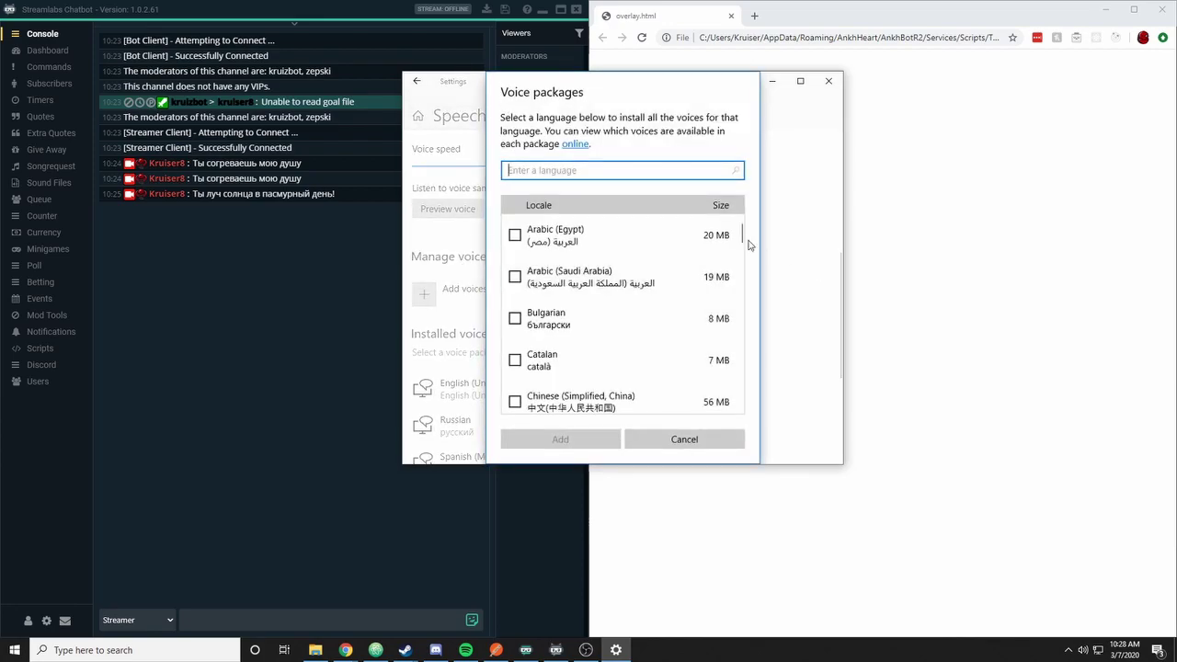
mouse_move(745, 241)
left_mouse_down()
mouse_move(747, 405)
mouse_move(745, 248)
left_mouse_up()
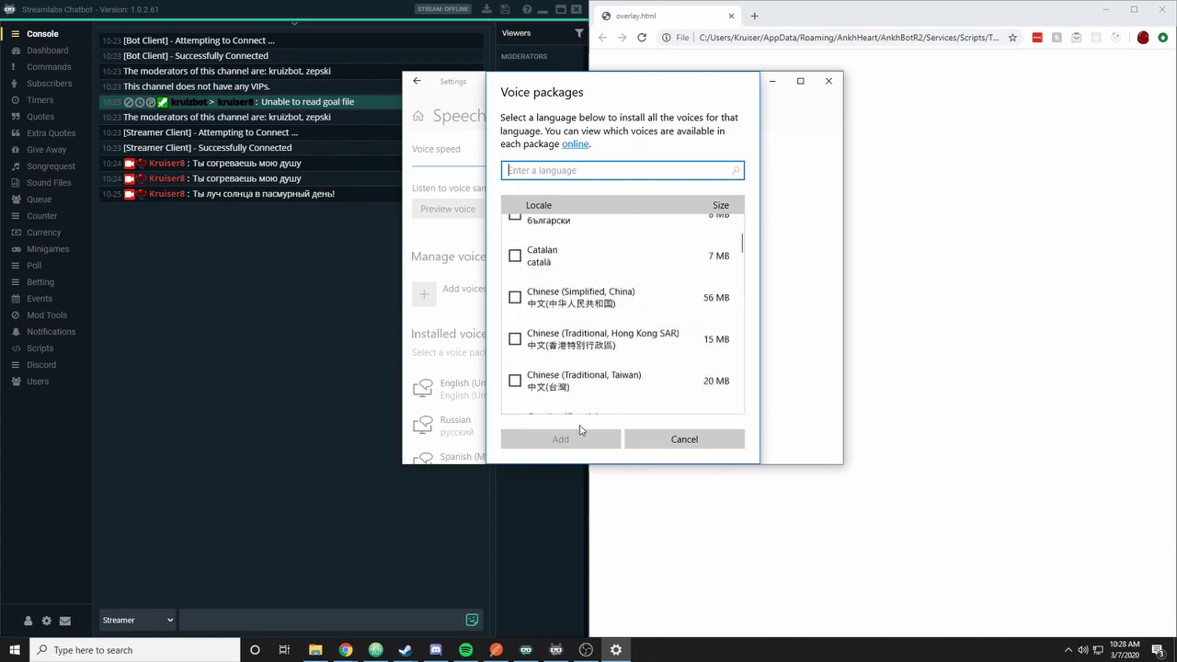
scroll(665, 267, "up", 2)
scroll(667, 274, "down", 5)
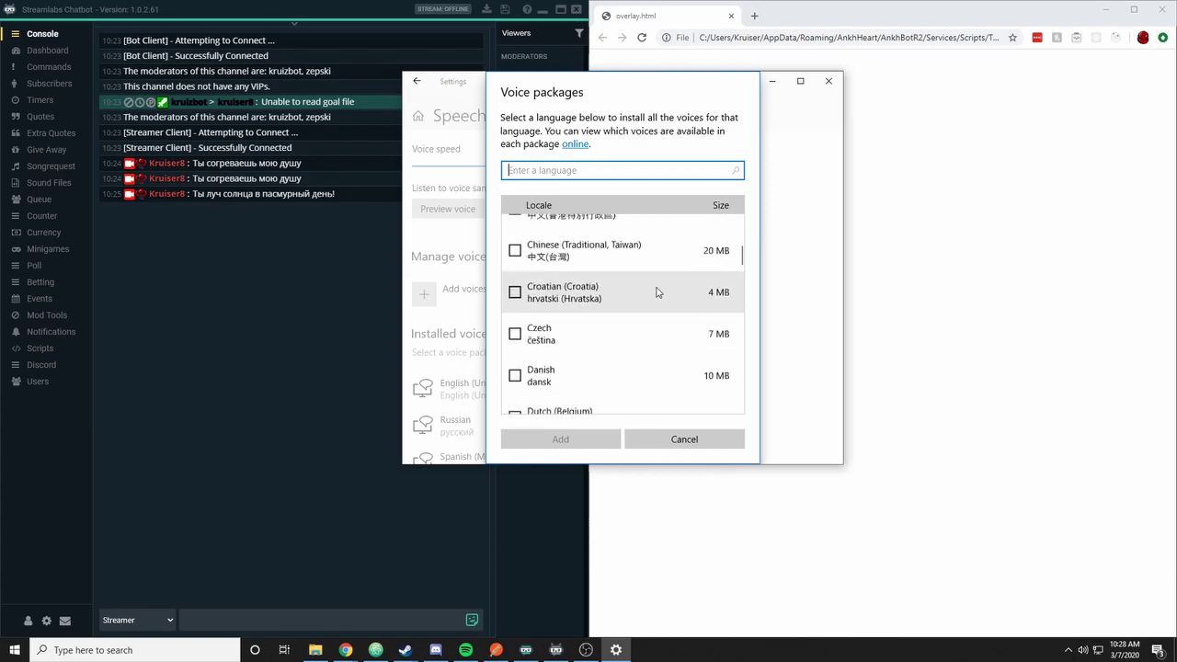
scroll(652, 294, "down", 2)
scroll(652, 293, "down", 5)
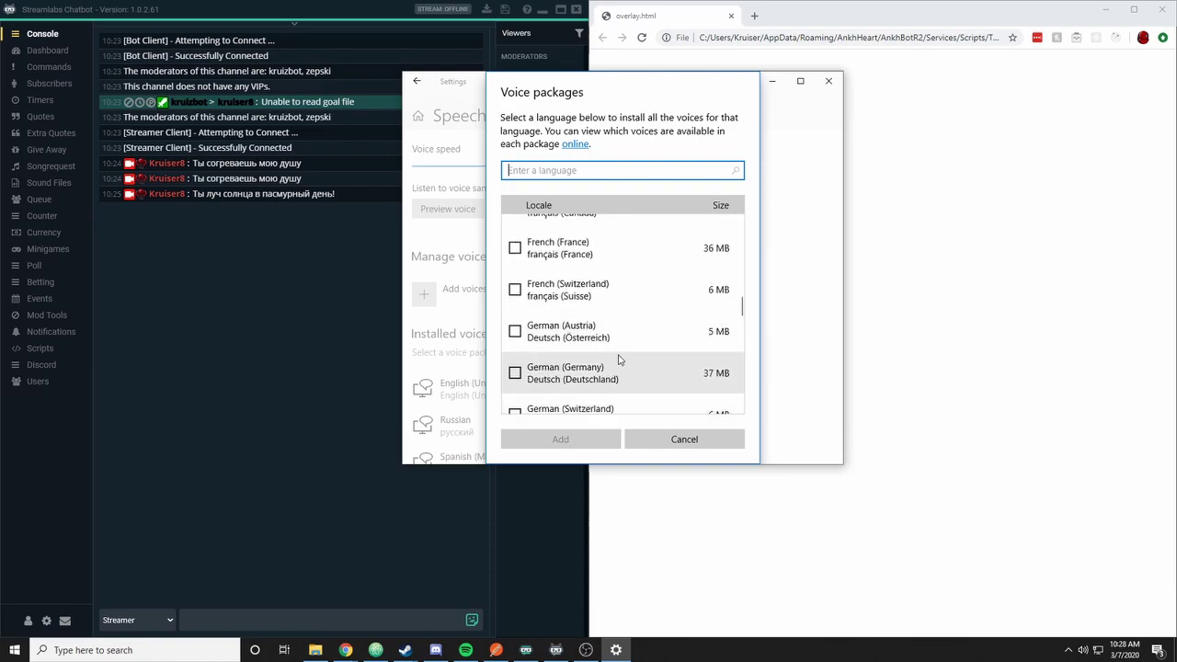
left_click(546, 367)
left_click(576, 445)
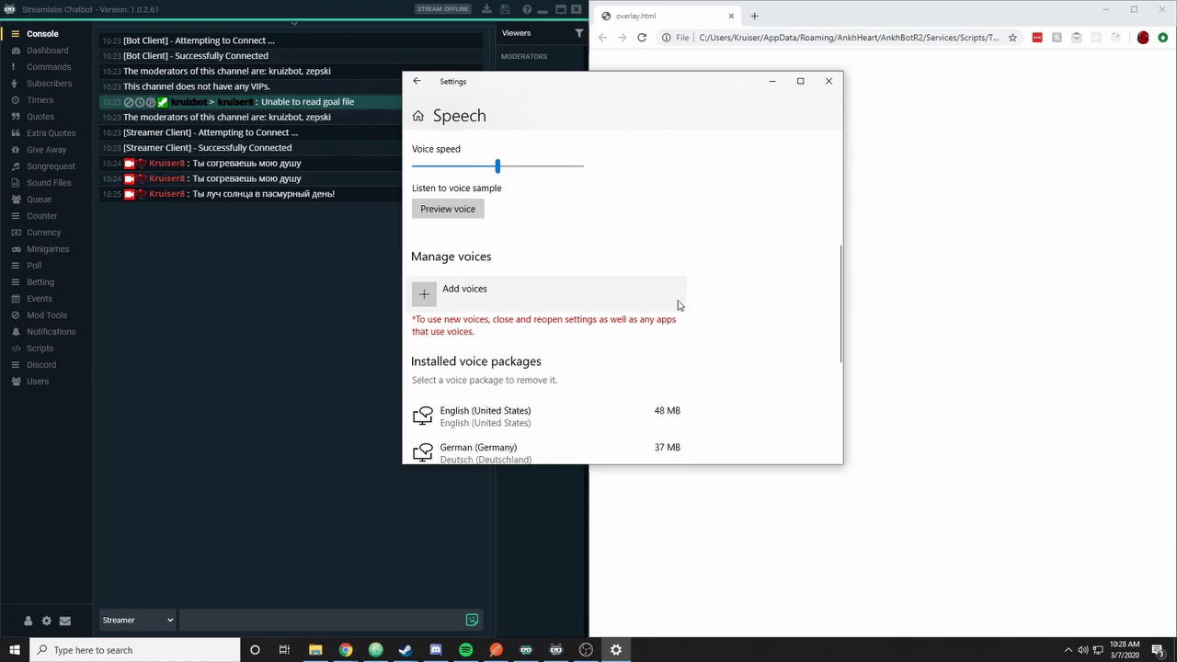
Step: Scroll the Speech page to follow the German (Germany) download until it completes
scroll(471, 321, "down", 2)
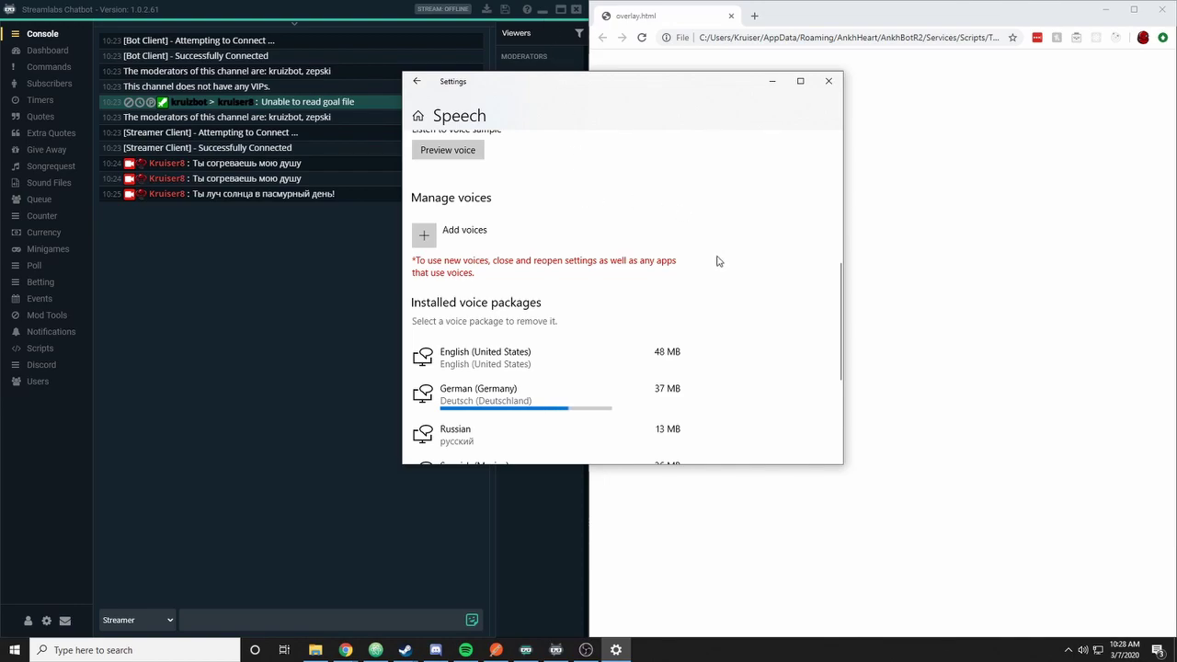
scroll(643, 304, "down", 2)
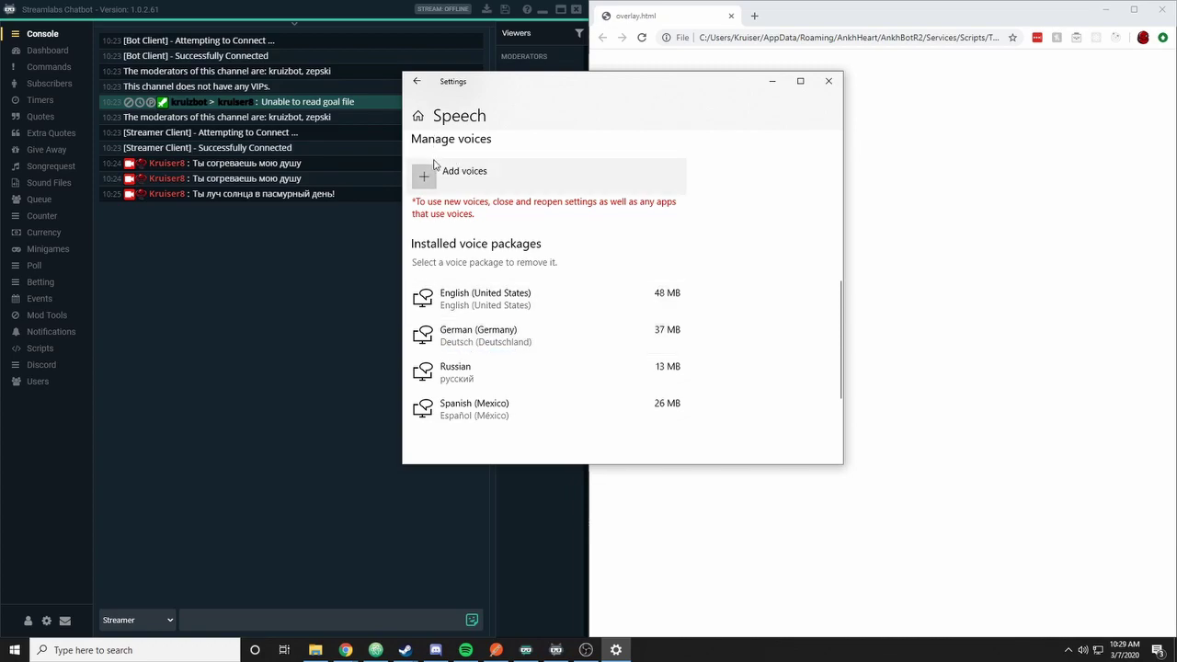
scroll(459, 157, "up", 5)
scroll(460, 157, "up", 1)
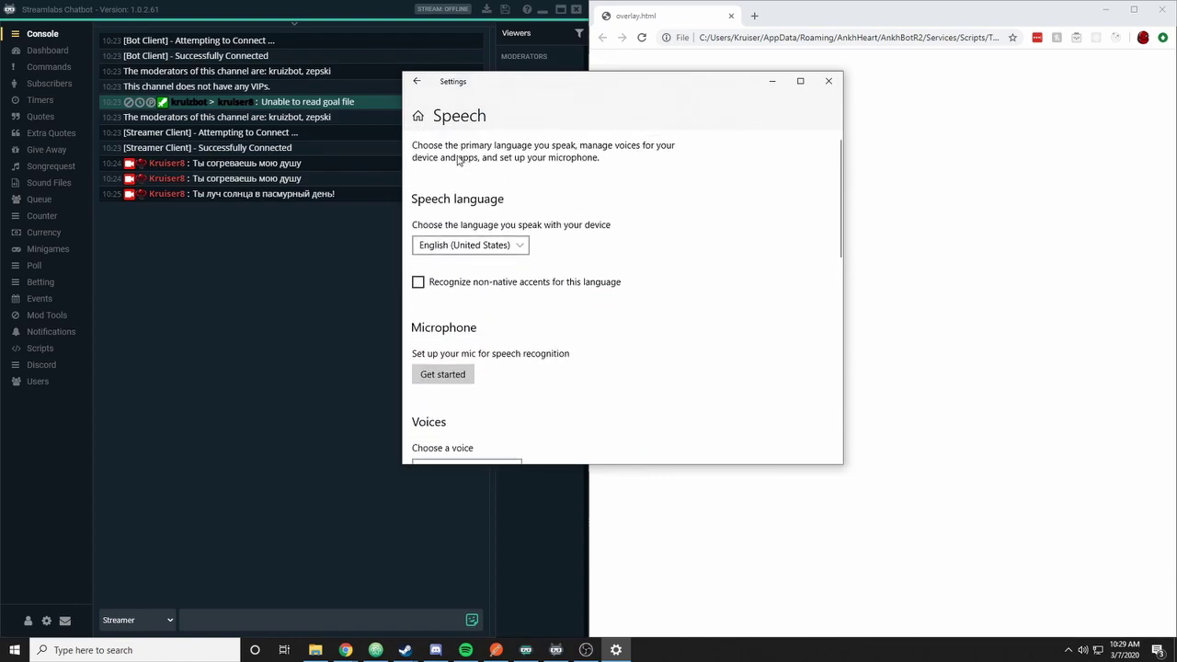
Step: Look through Narrator's voice list for German, then close Settings without changing the voice
left_click(416, 83)
scroll(630, 197, "down", 5)
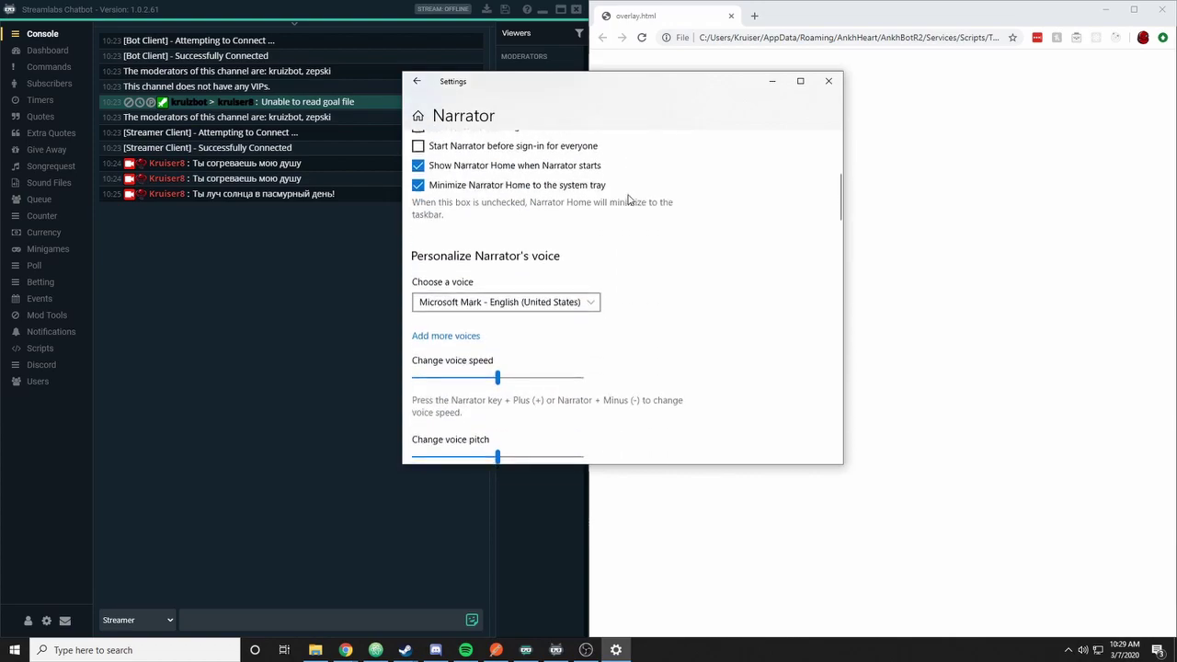
left_click(579, 303)
scroll(572, 336, "down", 1)
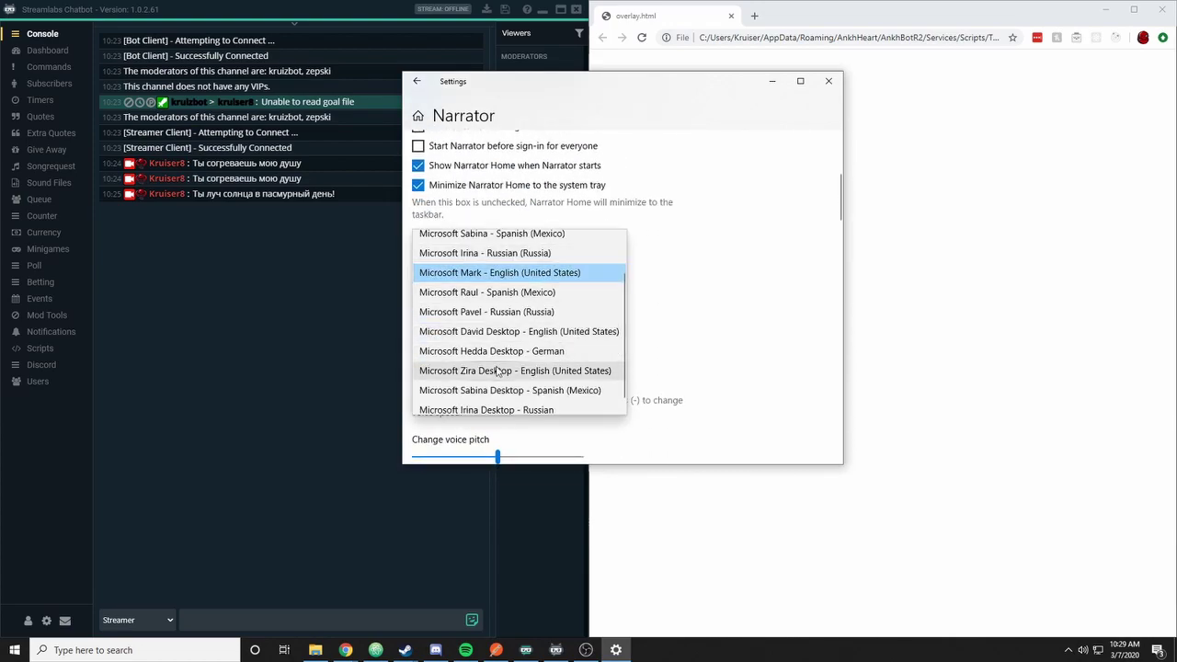
scroll(464, 354, "down", 1)
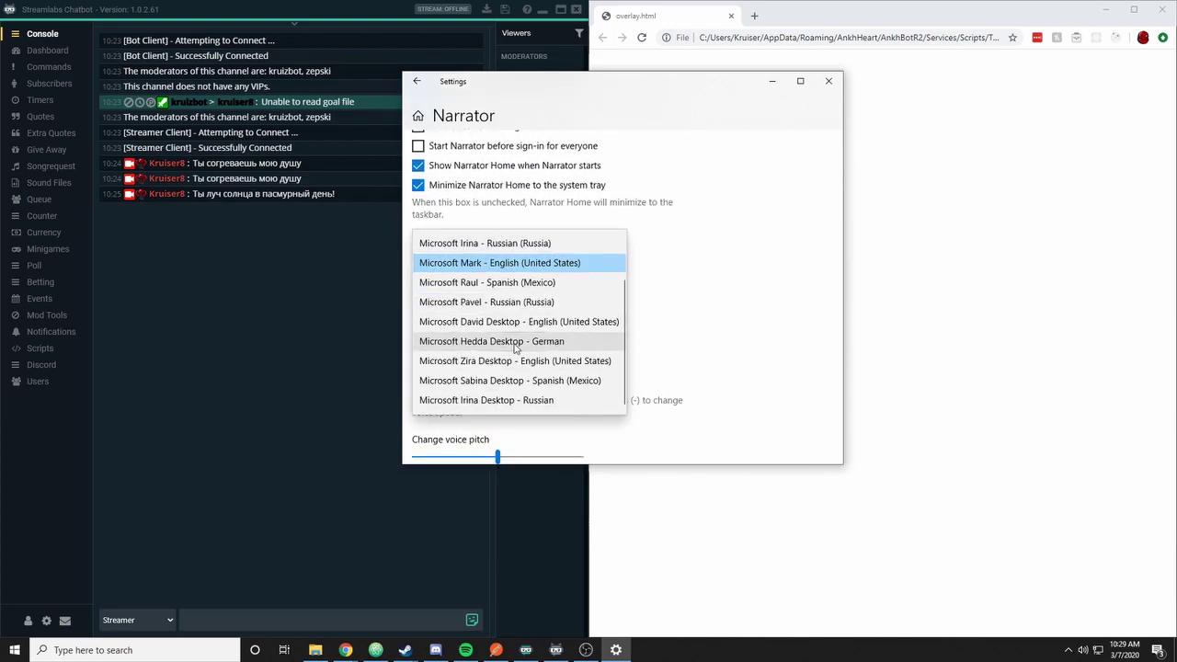
scroll(543, 345, "up", 1)
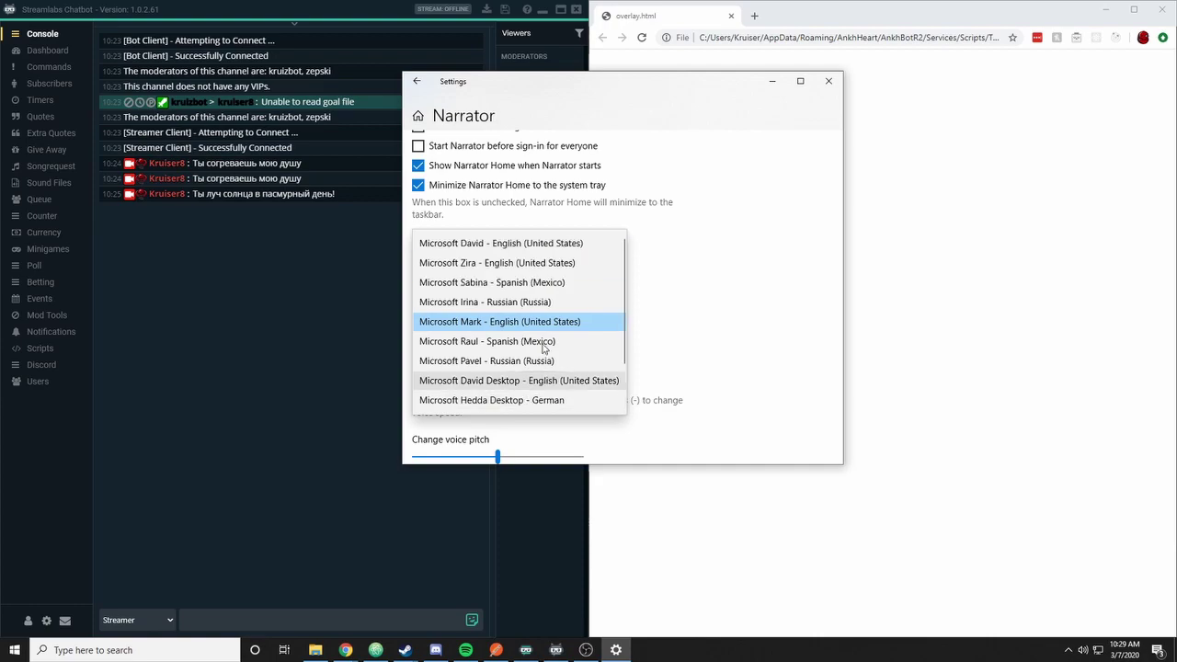
scroll(542, 342, "down", 1)
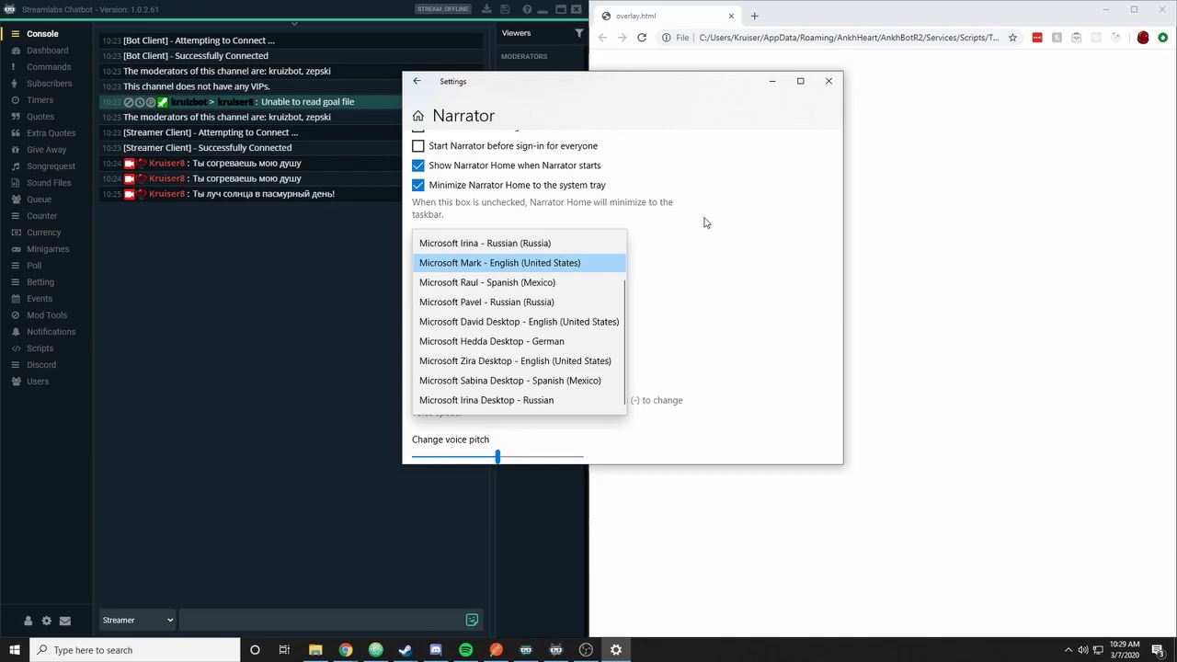
left_click(828, 83)
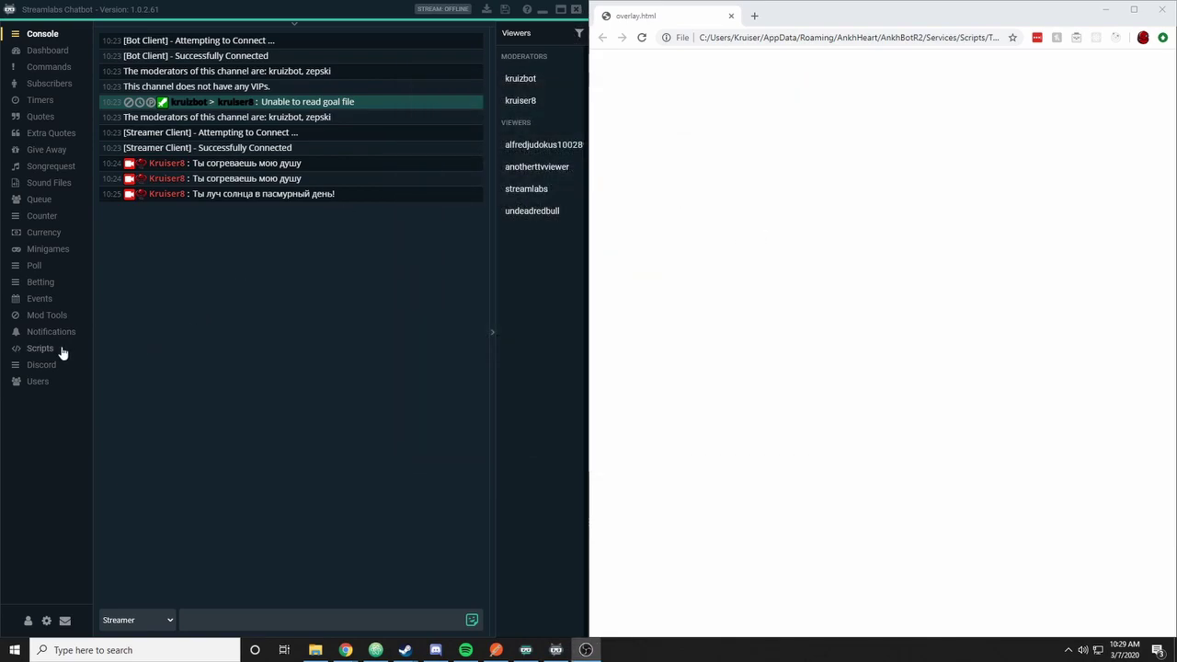
Step: Check the TTS Alerts and Chat Voice Name list, still Microsoft Irina Desktop, then start a Windows search
left_click(60, 350)
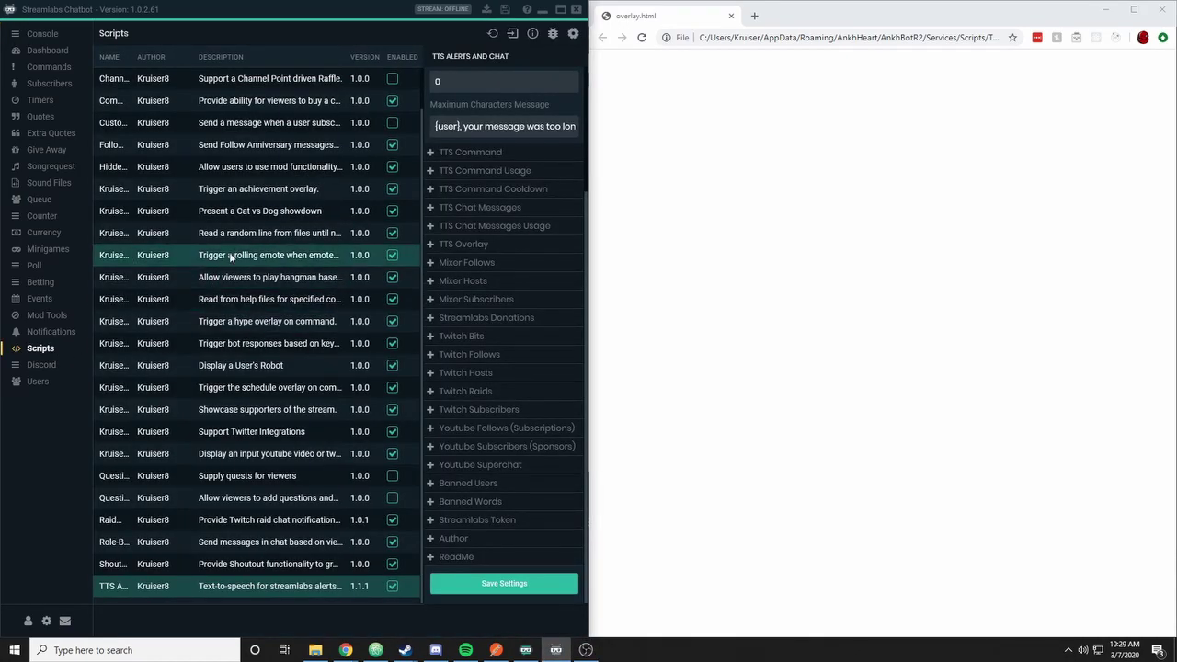
left_click(168, 568)
left_click(175, 587)
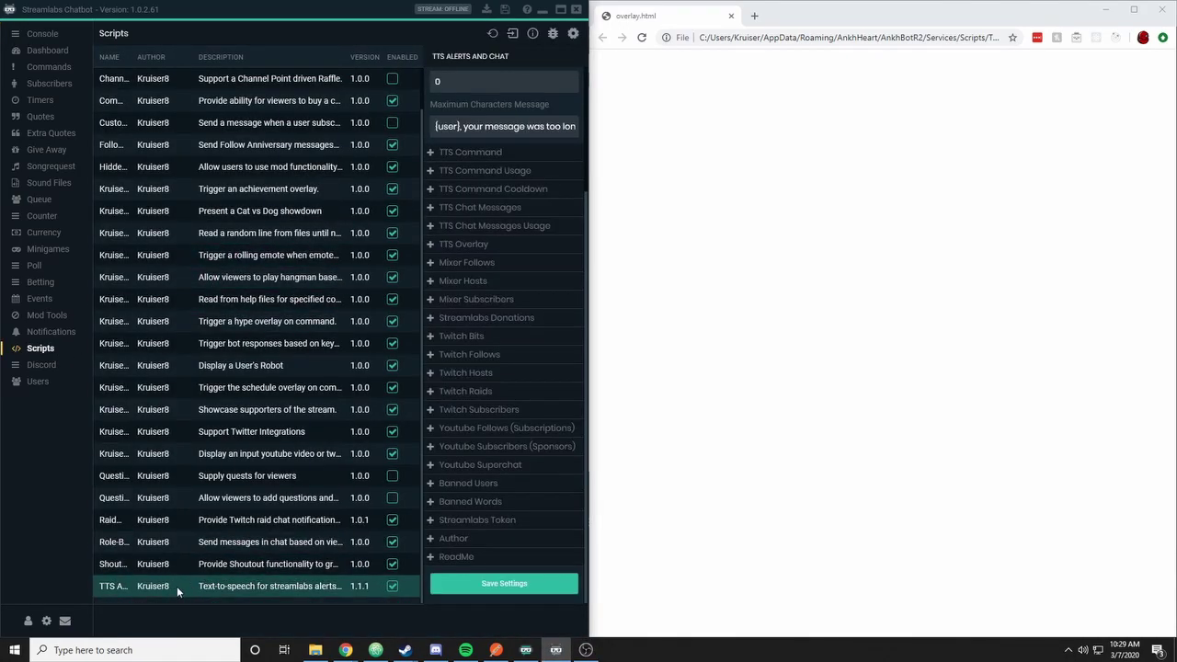
scroll(524, 179, "up", 3)
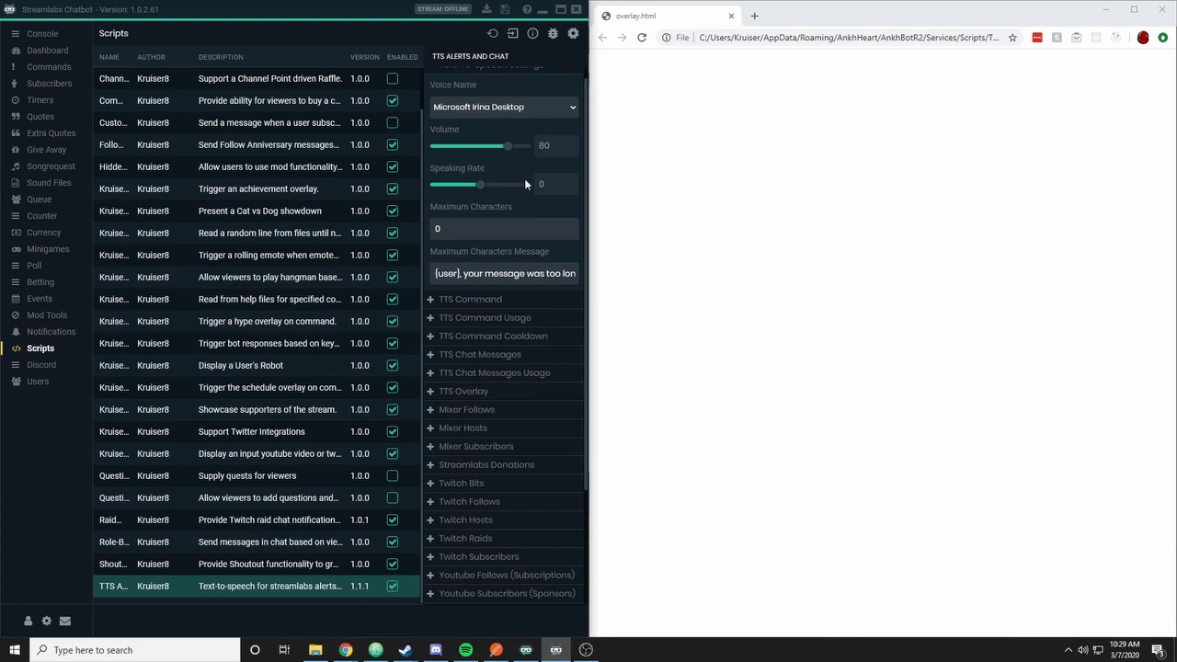
left_click(514, 126)
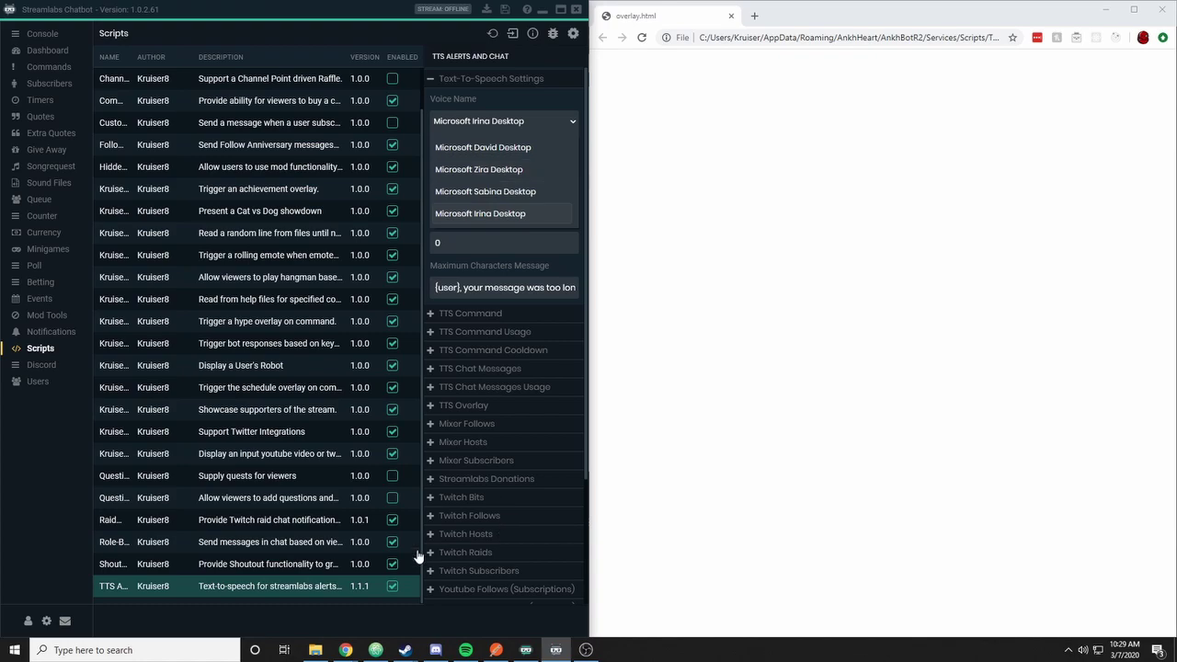
left_click(110, 650)
Step: Reopen Settings > Ease of Access > Narrator and view voices, now including Microsoft Hedda Desktop - German
type("setti")
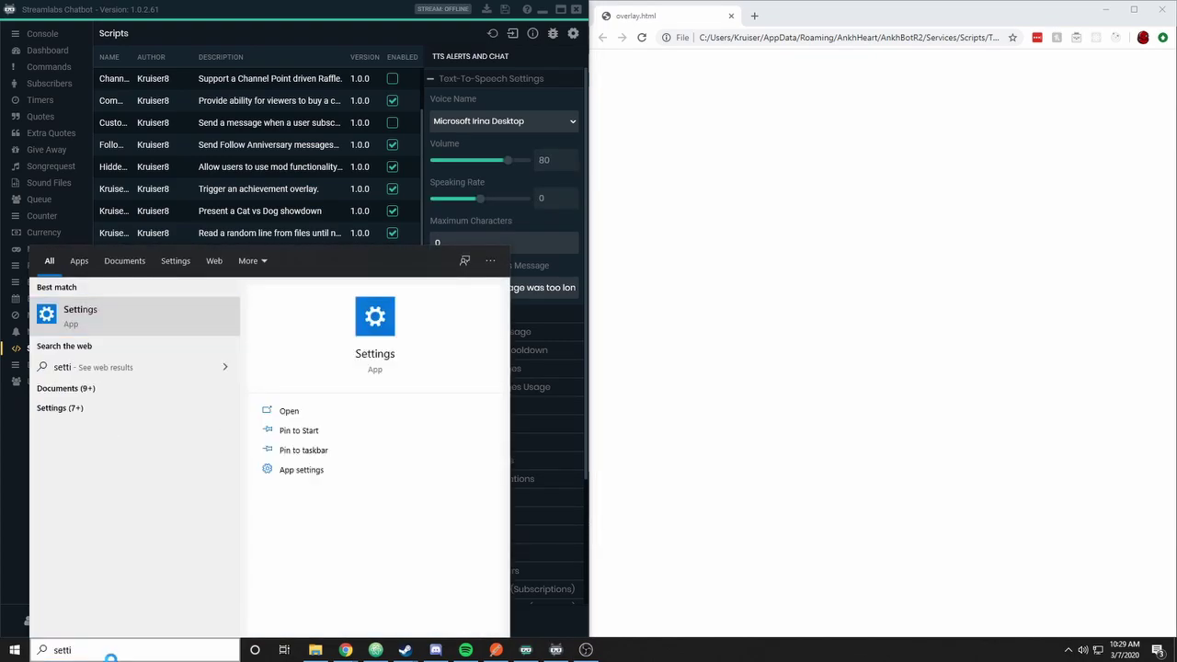
key("Return")
scroll(613, 330, "down", 3)
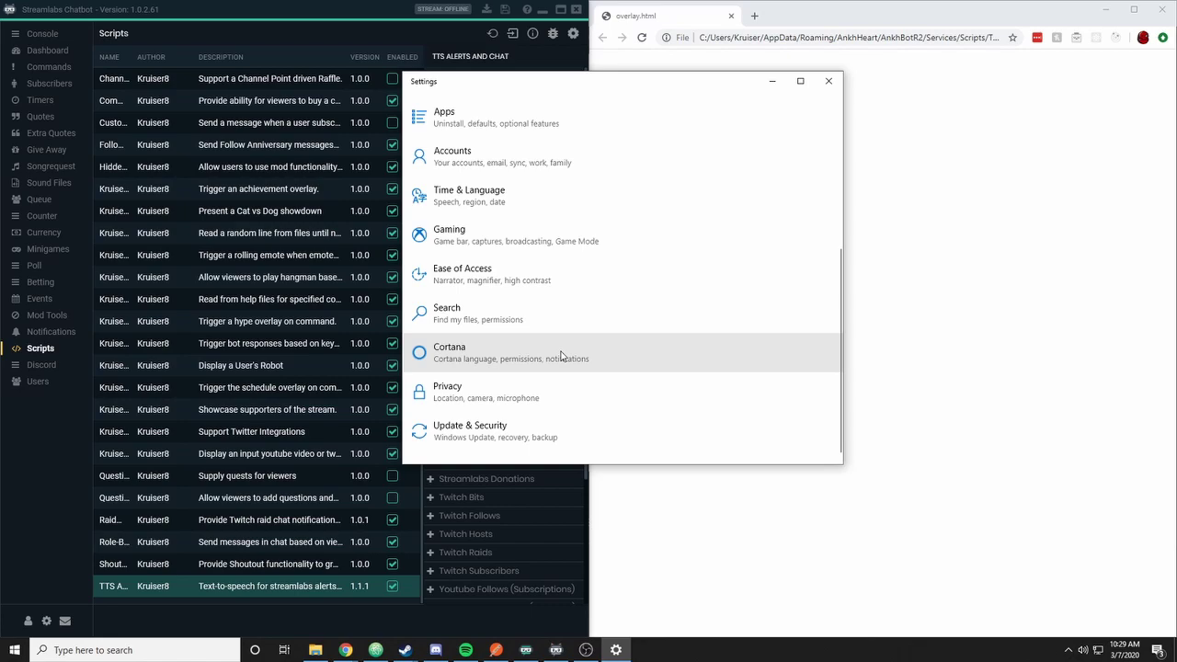
left_click(438, 273)
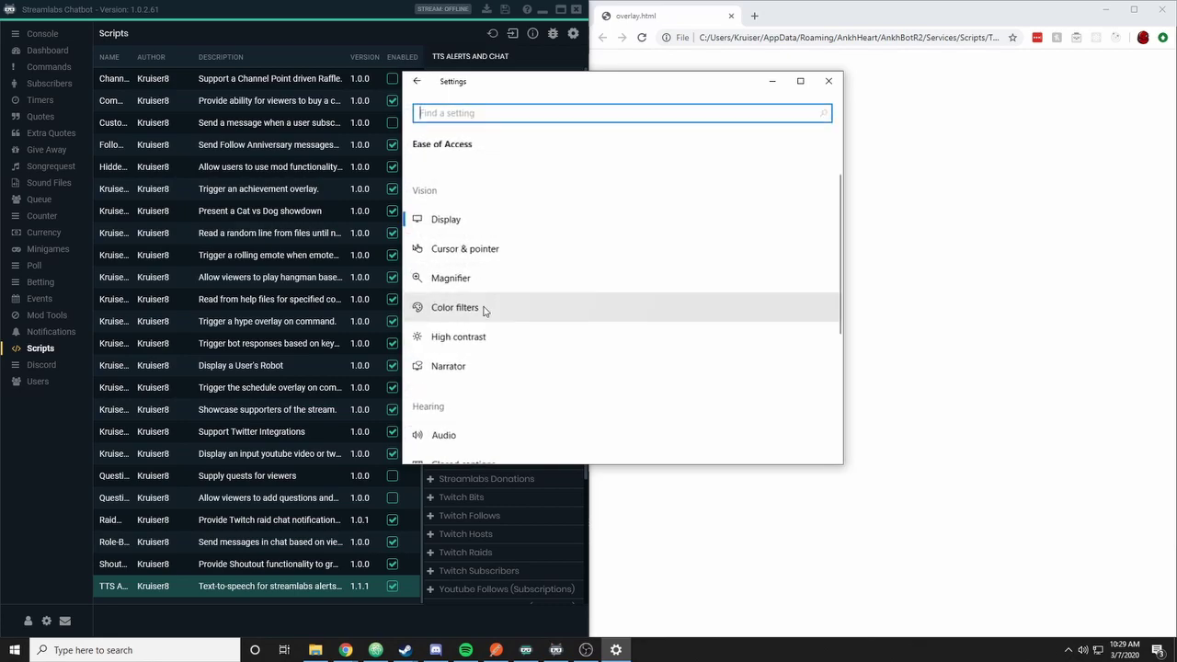
left_click(457, 372)
scroll(627, 318, "down", 3)
scroll(627, 318, "down", 2)
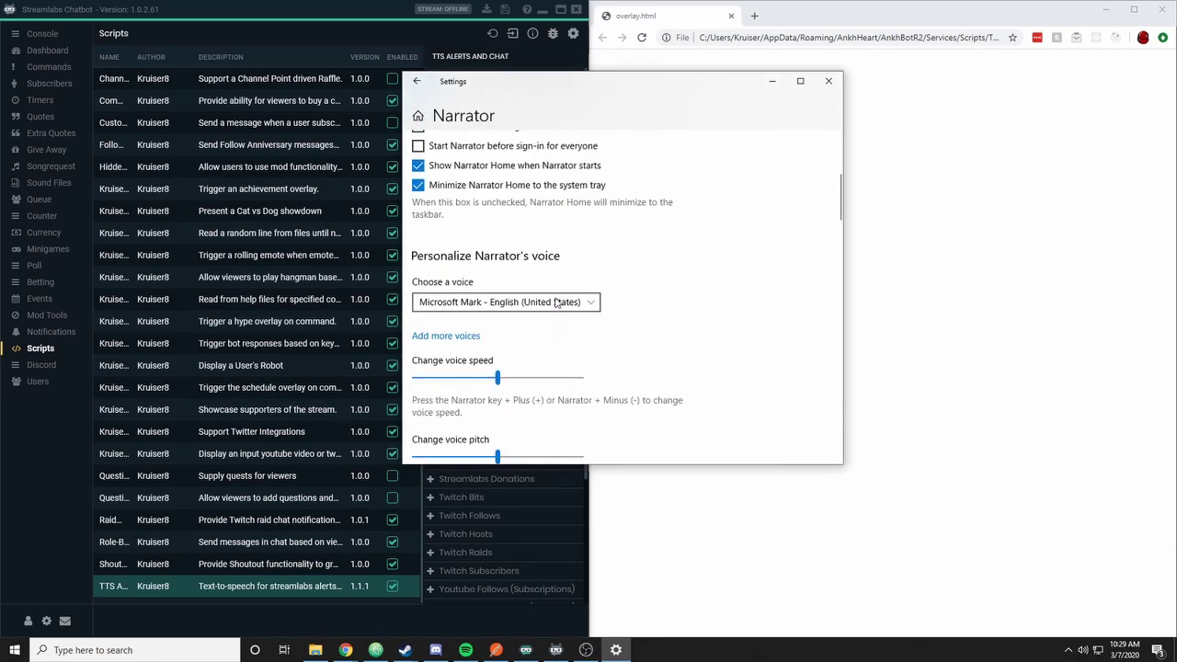
left_click(557, 303)
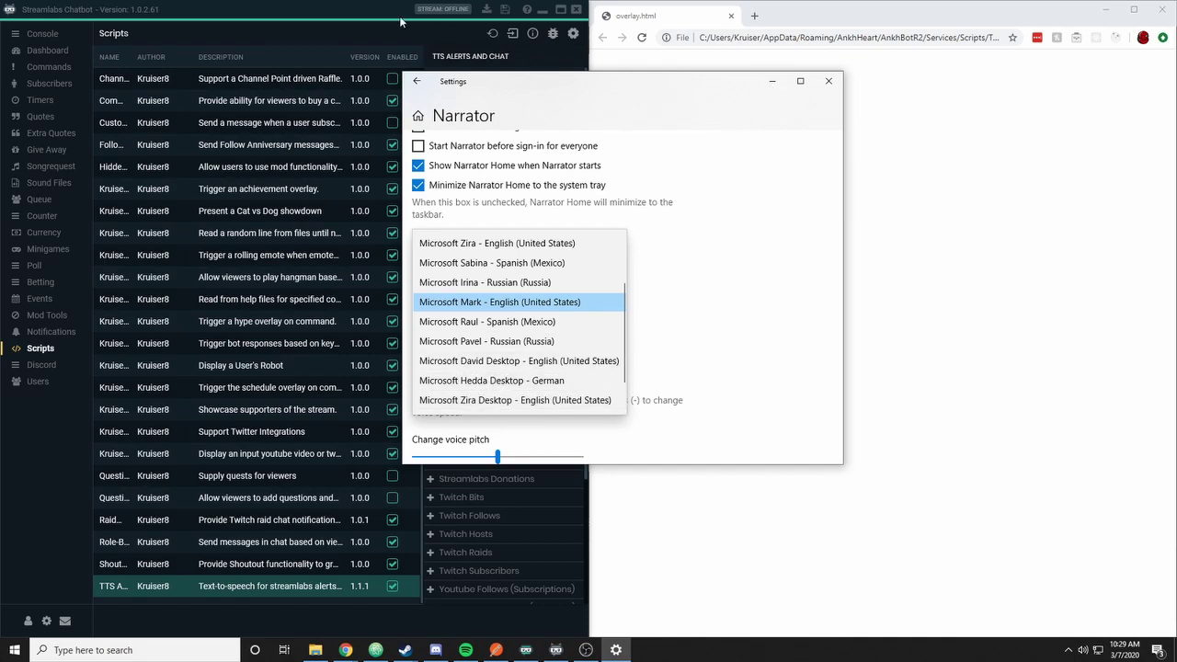
Step: Reload scripts and confirm the TTS Alerts and Chat voice list still lacks Hedda, keeping Irina
left_click(508, 99)
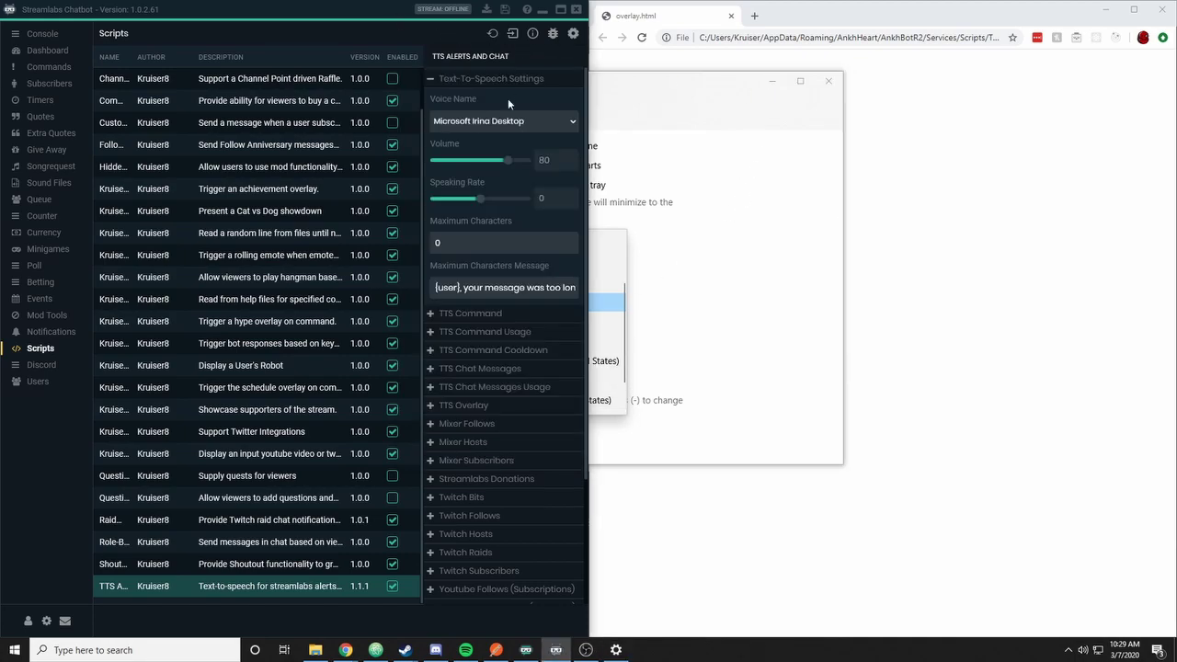
left_click(492, 35)
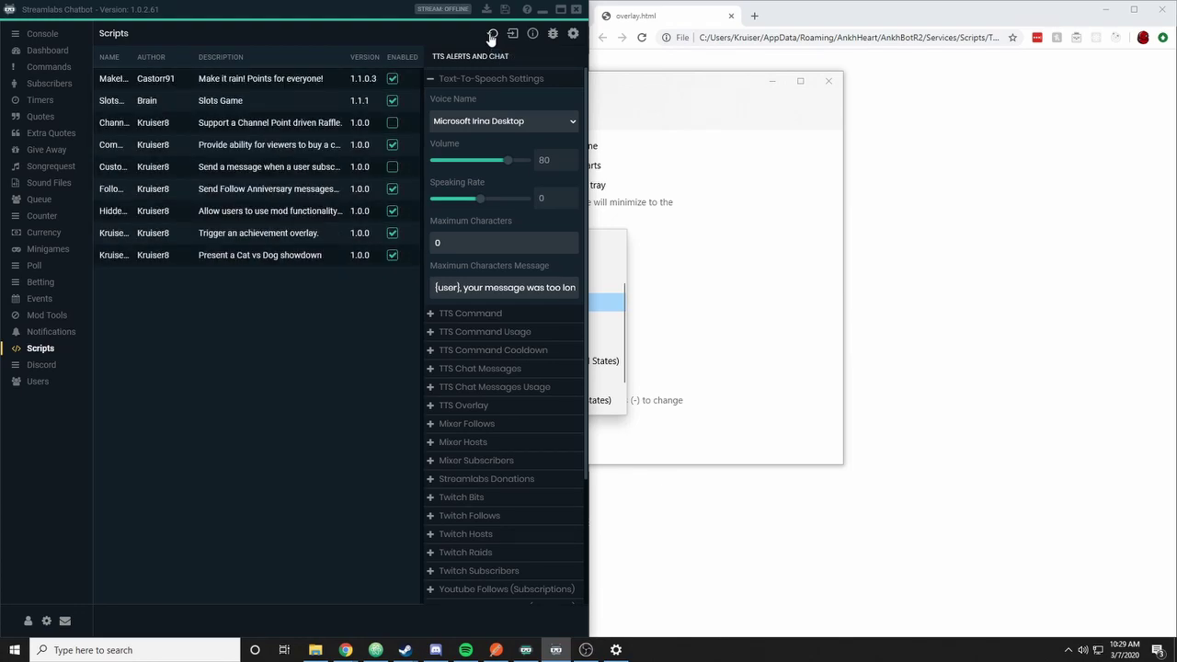
scroll(290, 428, "down", 2)
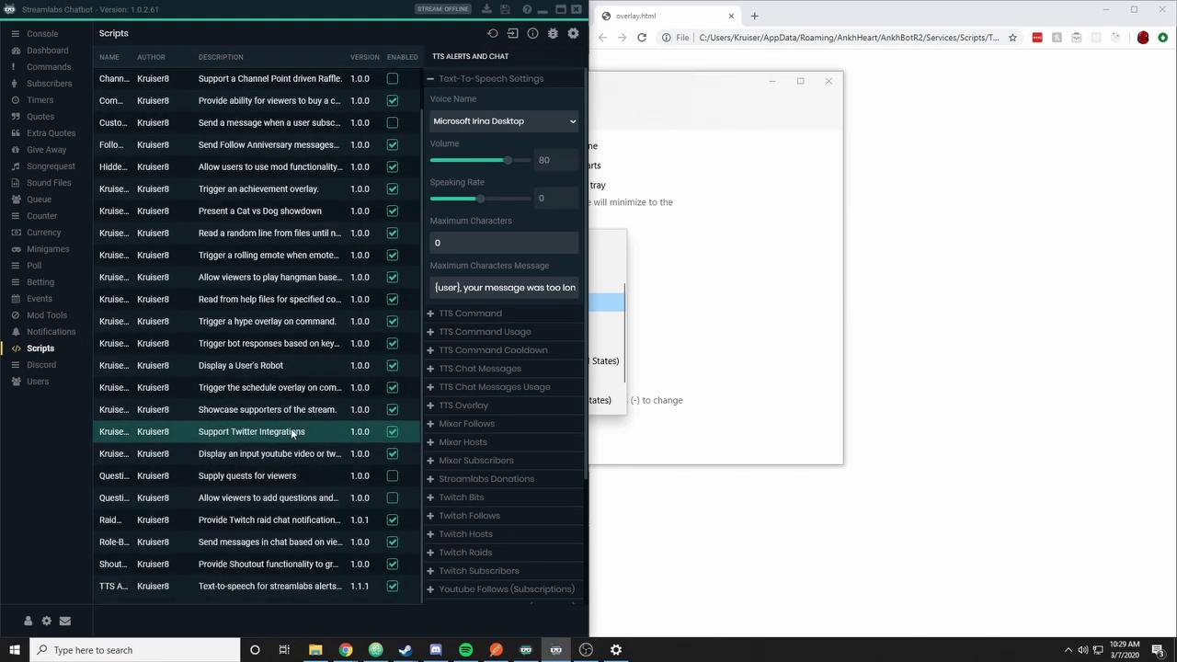
left_click(221, 564)
left_click(226, 586)
left_click(497, 123)
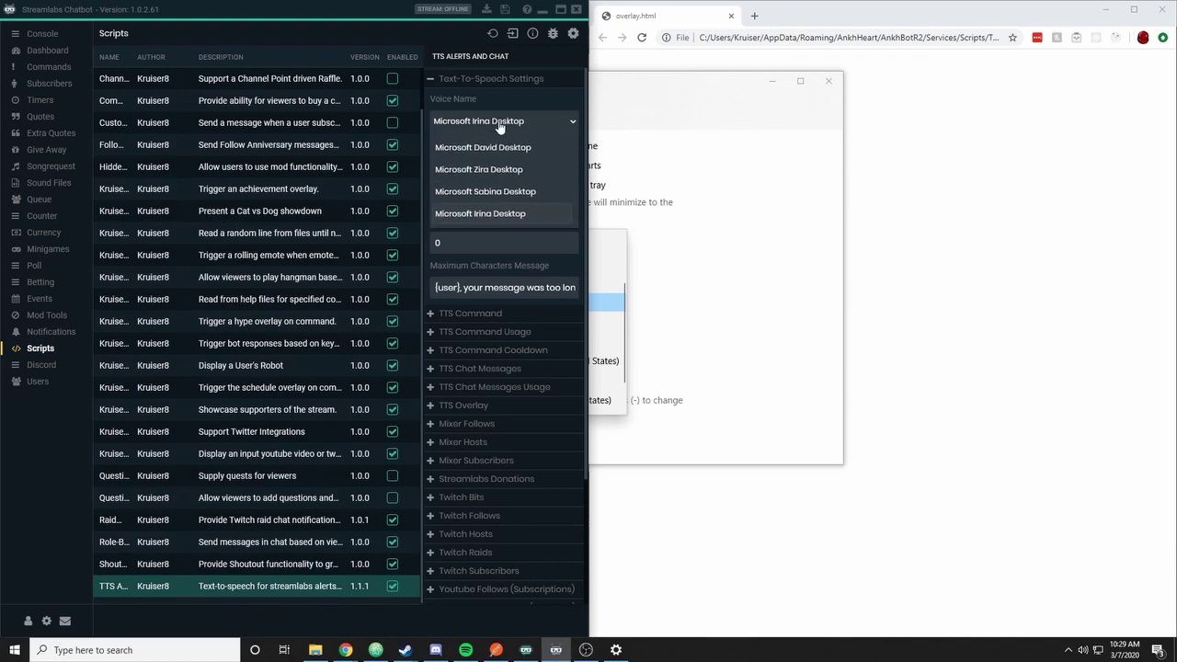
left_click(585, 28)
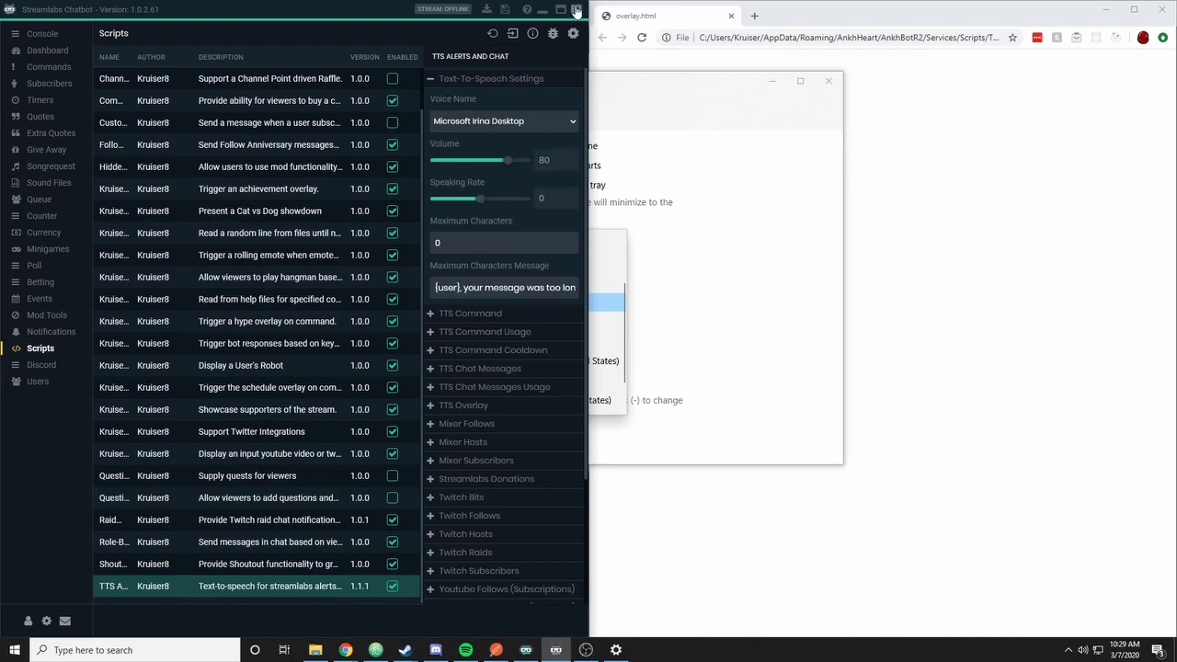
Step: Quit Streamlabs Chatbot, confirming the exit, and open the Start menu
left_click(575, 9)
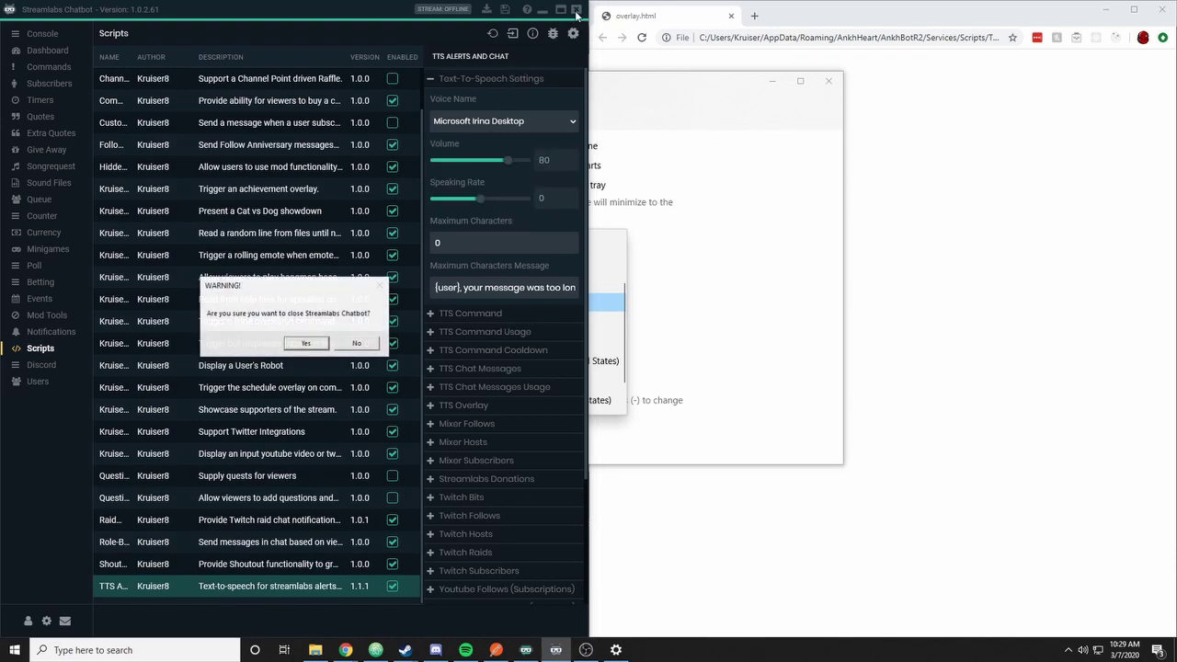
left_click(313, 343)
left_click(15, 650)
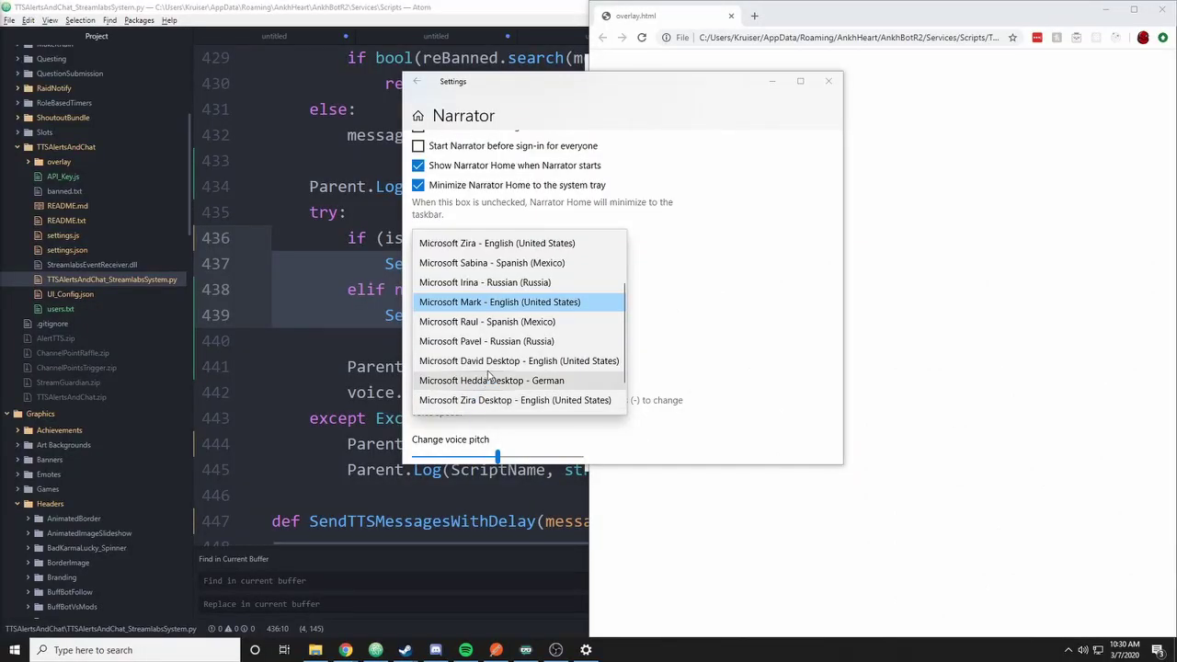
Step: Close the Narrator voice list and Settings window with Microsoft Mark still selected
left_click(727, 236)
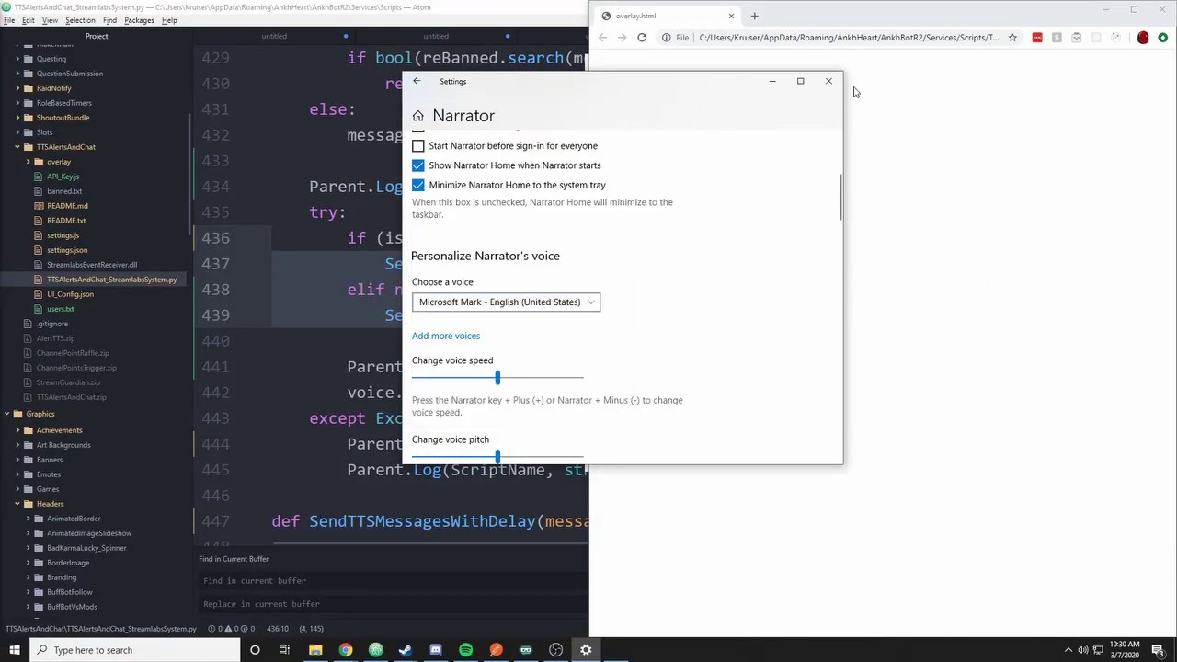
left_click(832, 83)
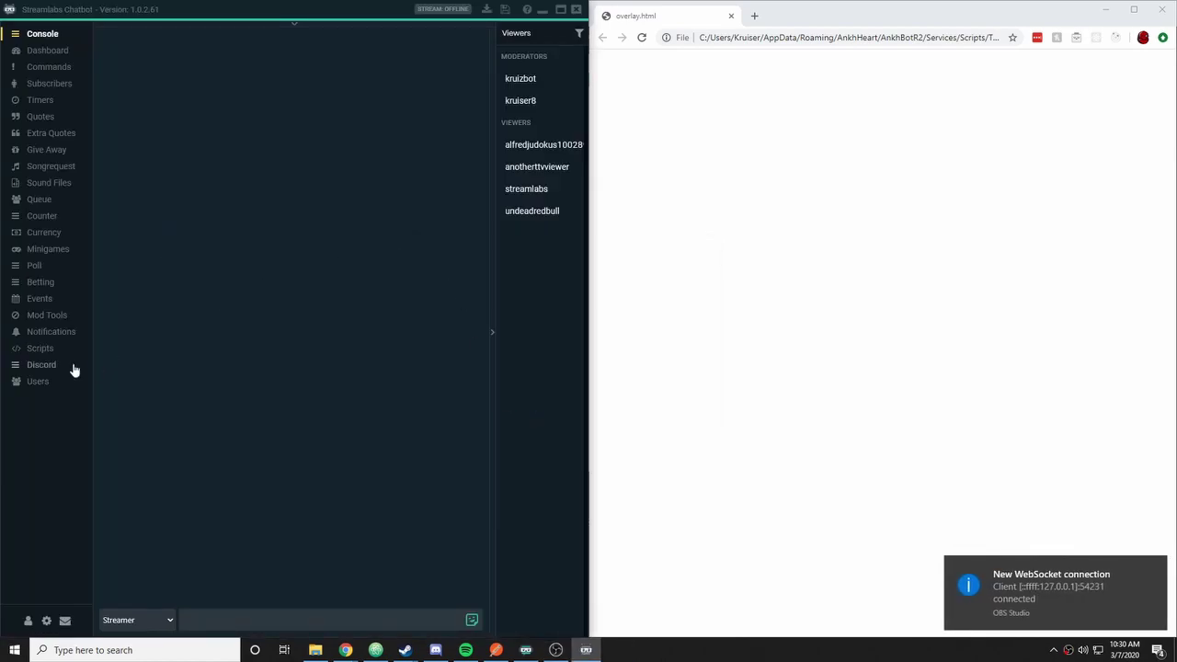
Step: Set the TTS Alerts and Chat Voice Name to Microsoft Sabina Desktop
left_click(41, 349)
scroll(175, 368, "down", 2)
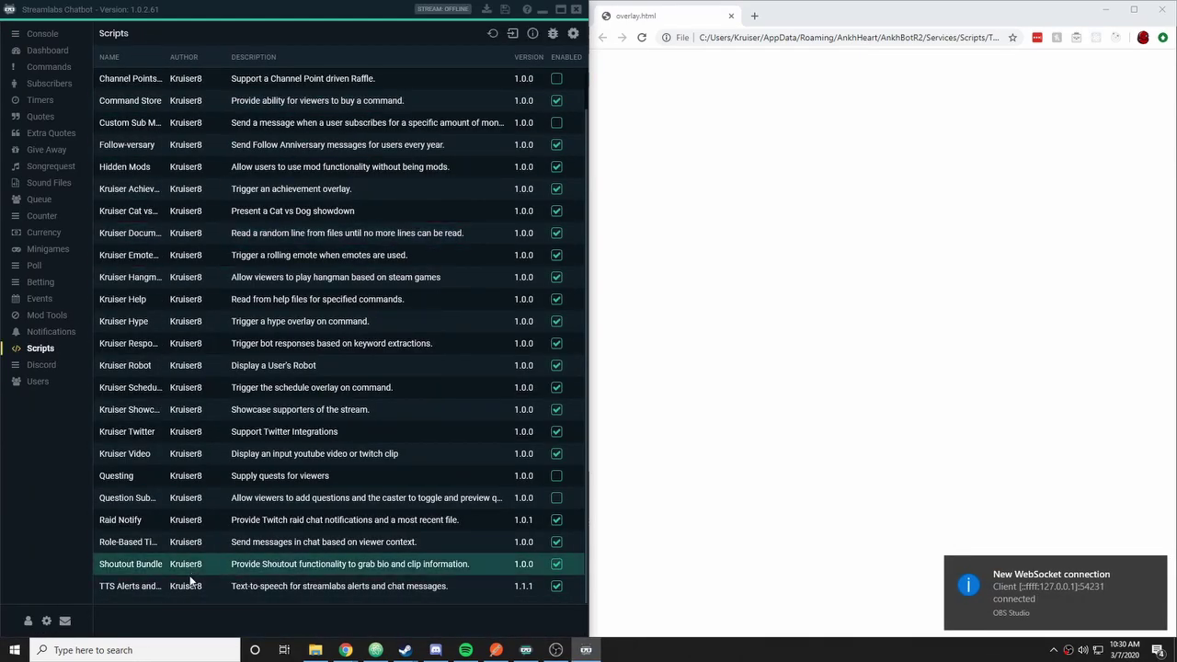
left_click(181, 584)
left_click(513, 122)
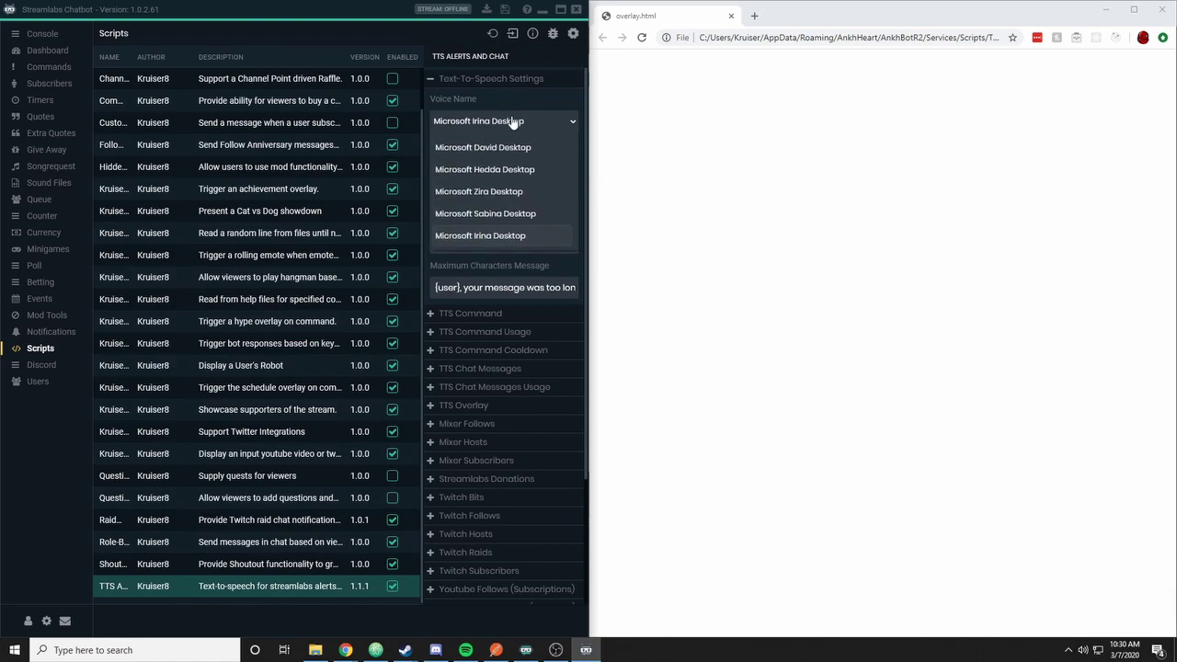
left_click(497, 217)
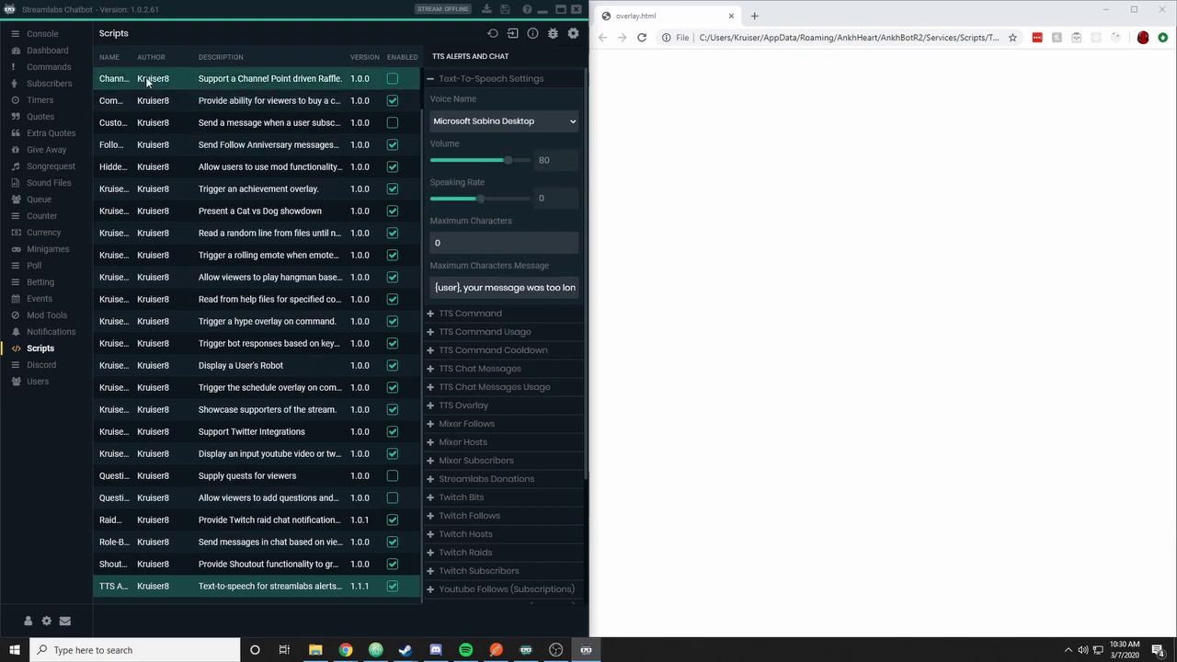
Step: Return to the TTS Alerts and Chat settings and expand TTS Chat Messages
left_click(36, 33)
left_click(40, 348)
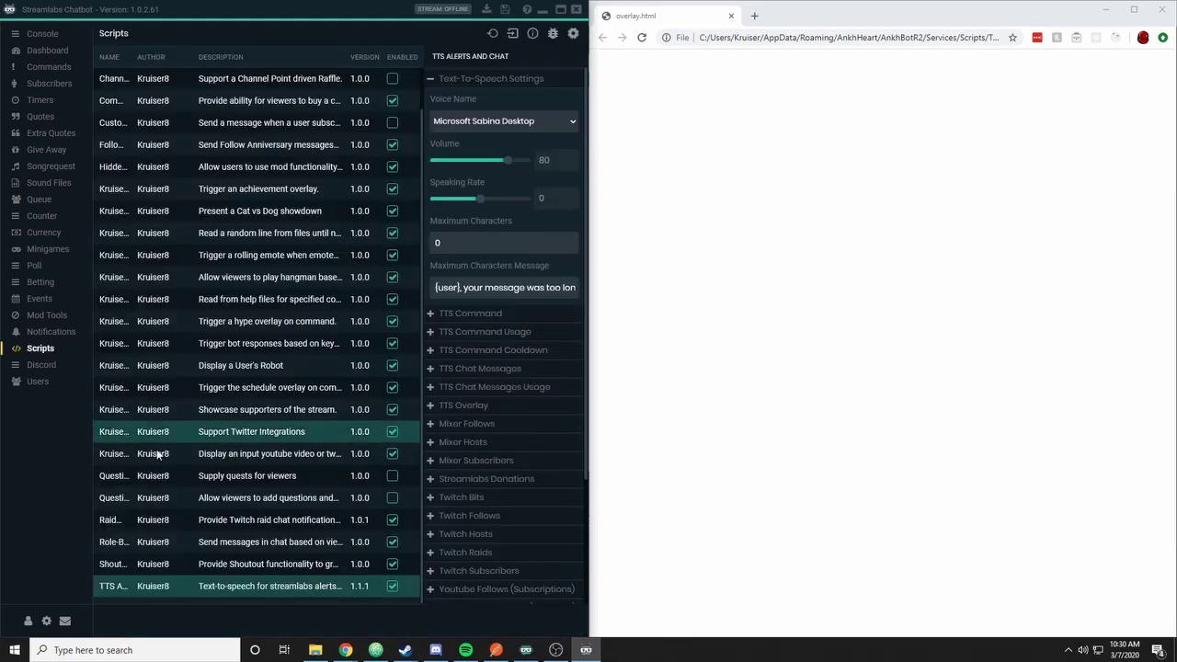
left_click(476, 369)
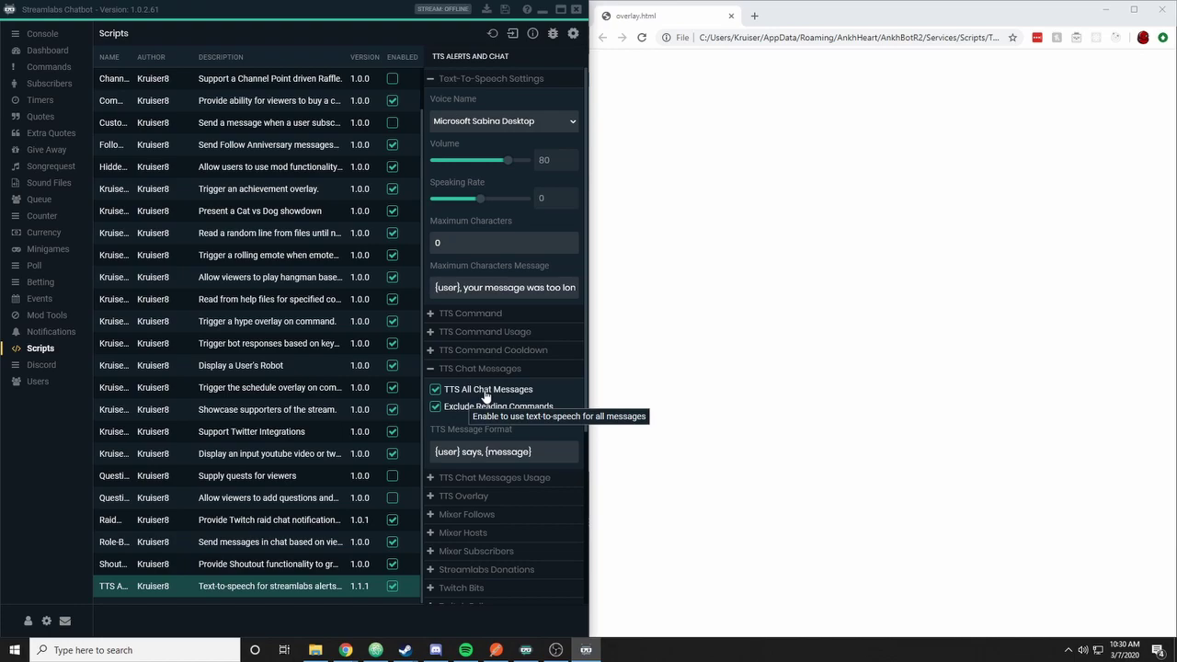
Step: Paste the Spanish test message '¿Cómo están?' into the console chat box and send it
left_click(41, 33)
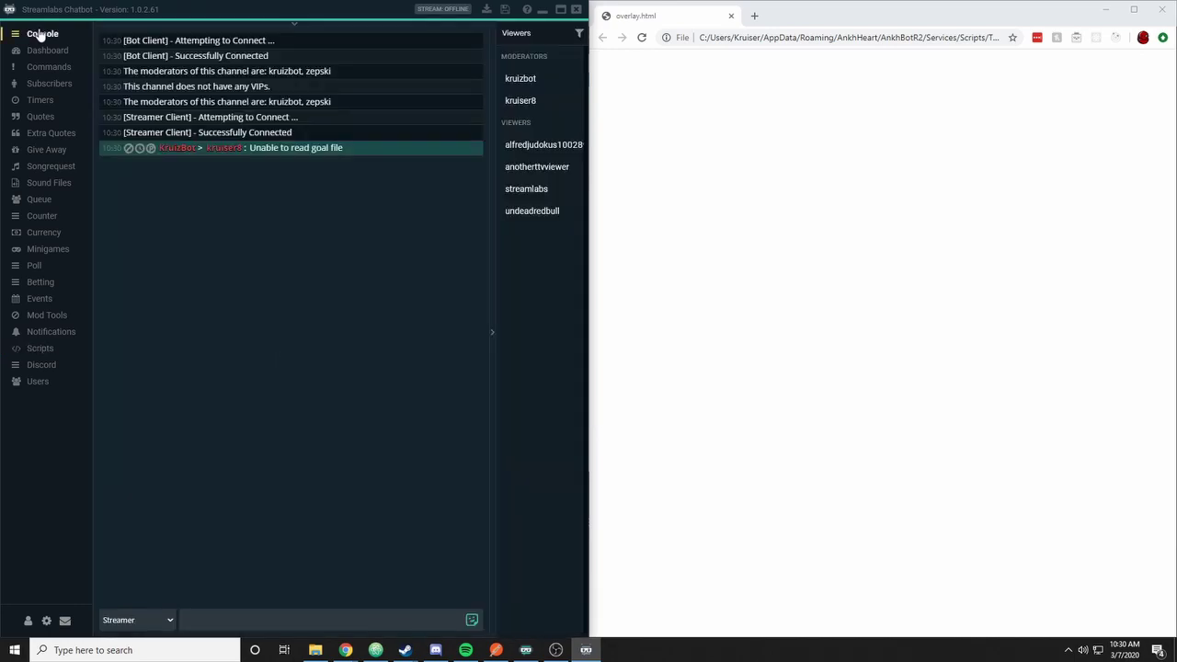
key("alt+Tab")
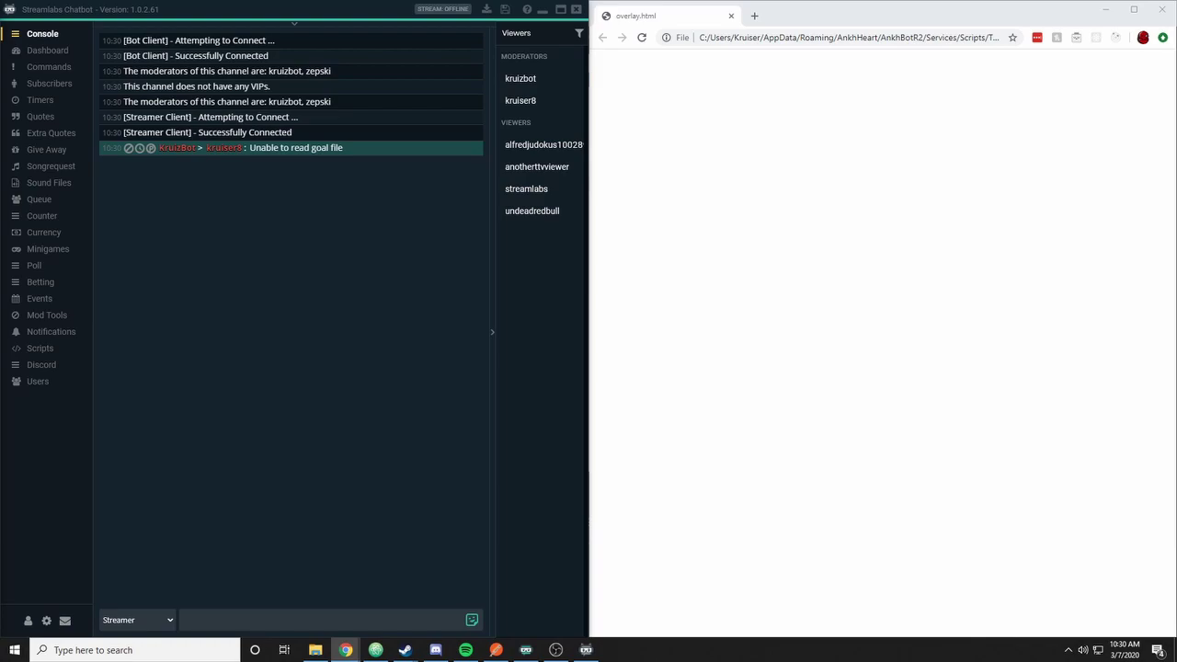
left_click(333, 619)
type("¿Cómo están?")
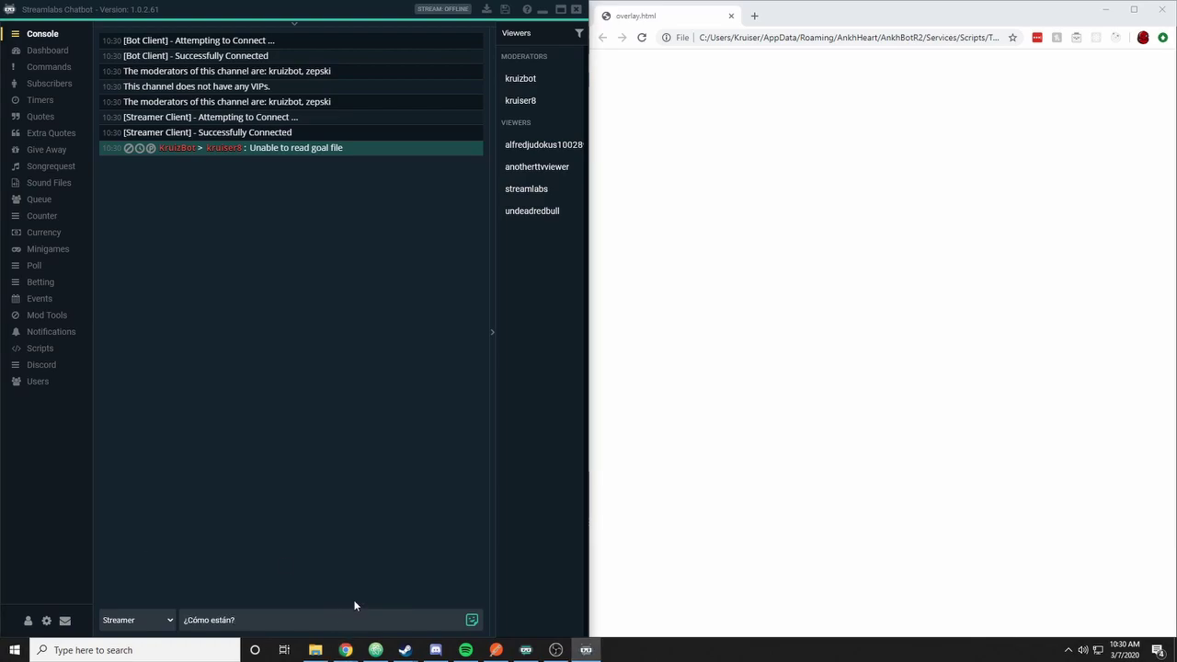
key("Return")
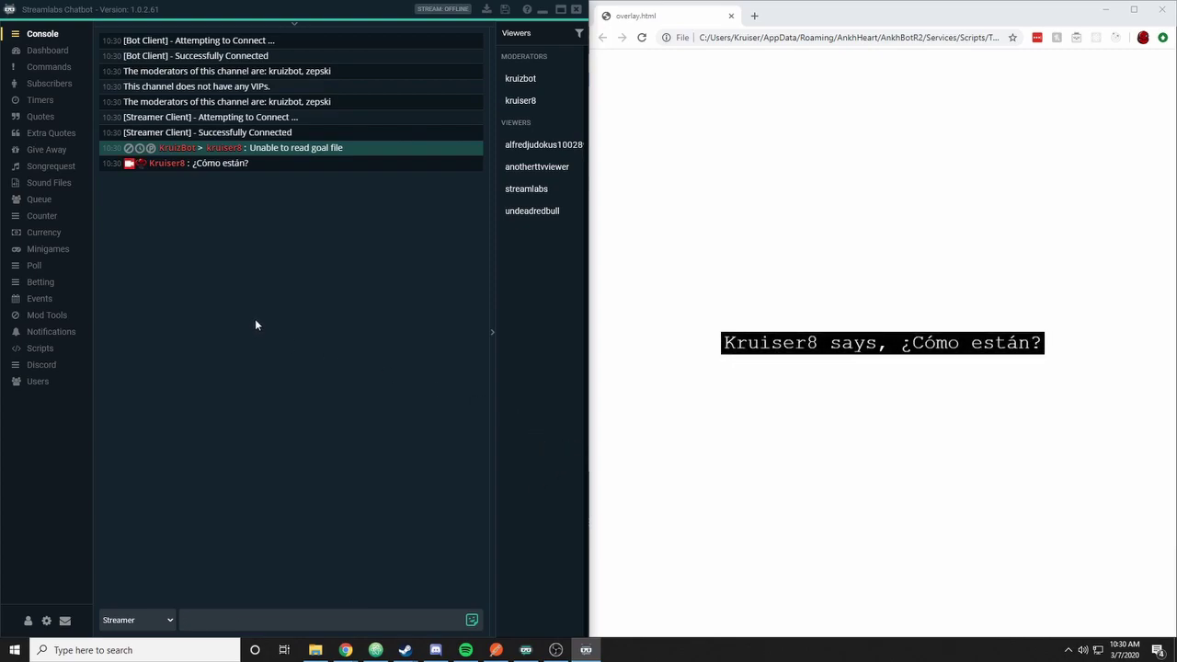
Step: Scroll through the TTS Alerts and Chat settings, then resend '¿Cómo están?' from the console
left_click(67, 350)
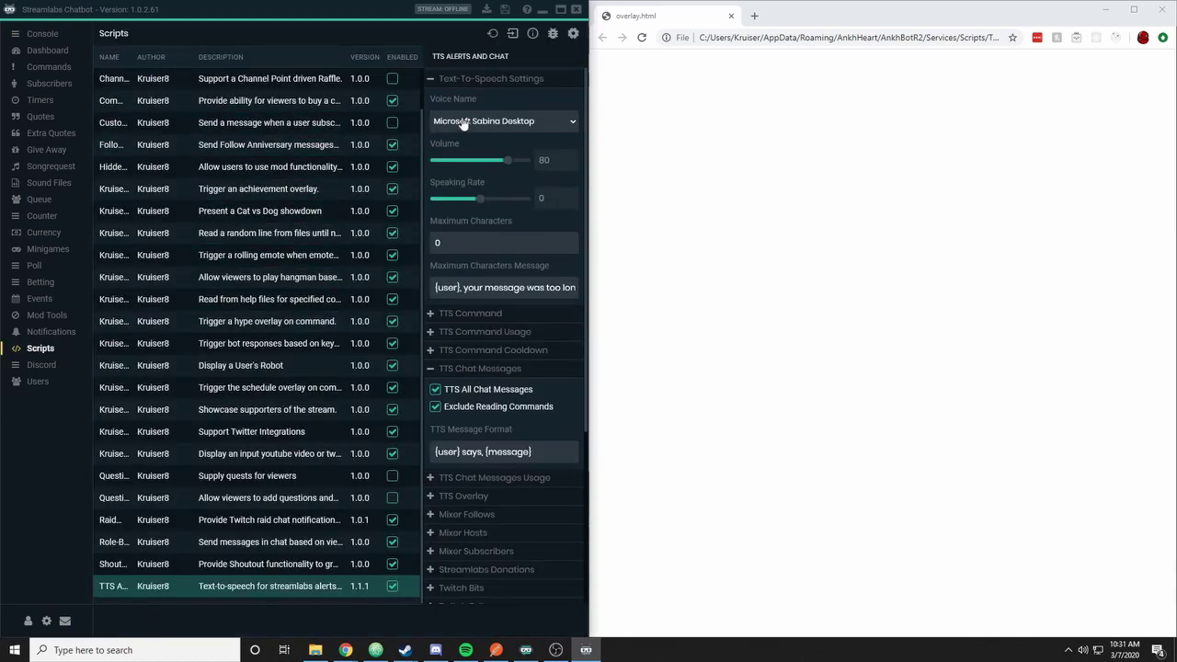
scroll(537, 500, "down", 3)
scroll(537, 500, "down", 2)
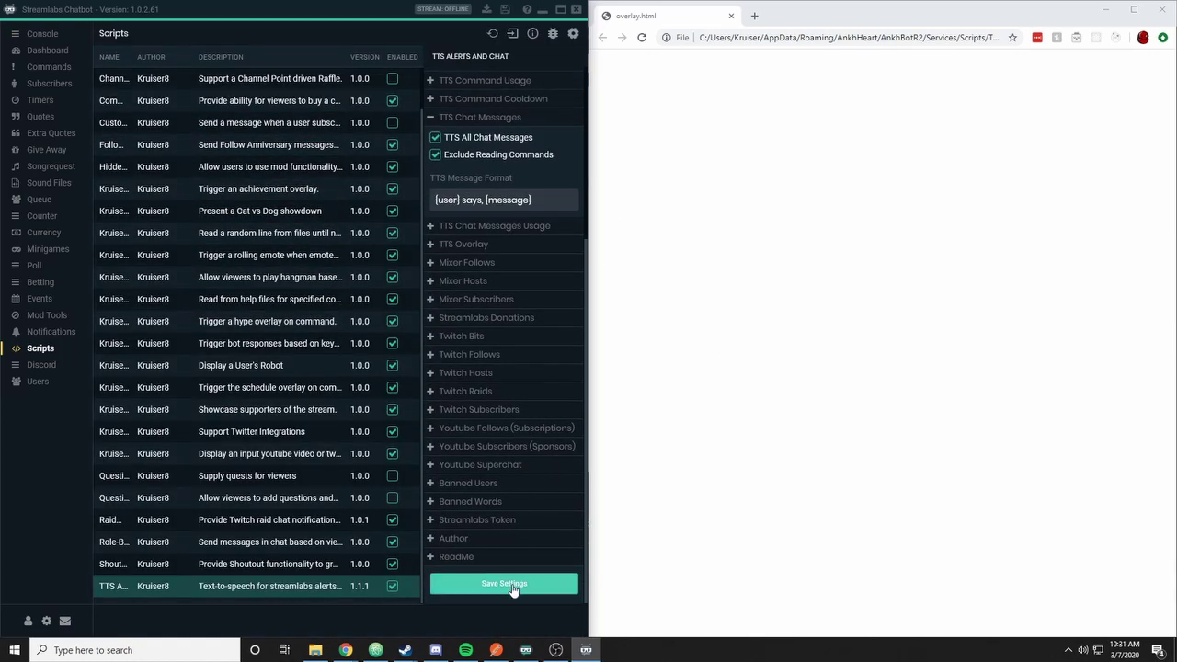
left_click(43, 34)
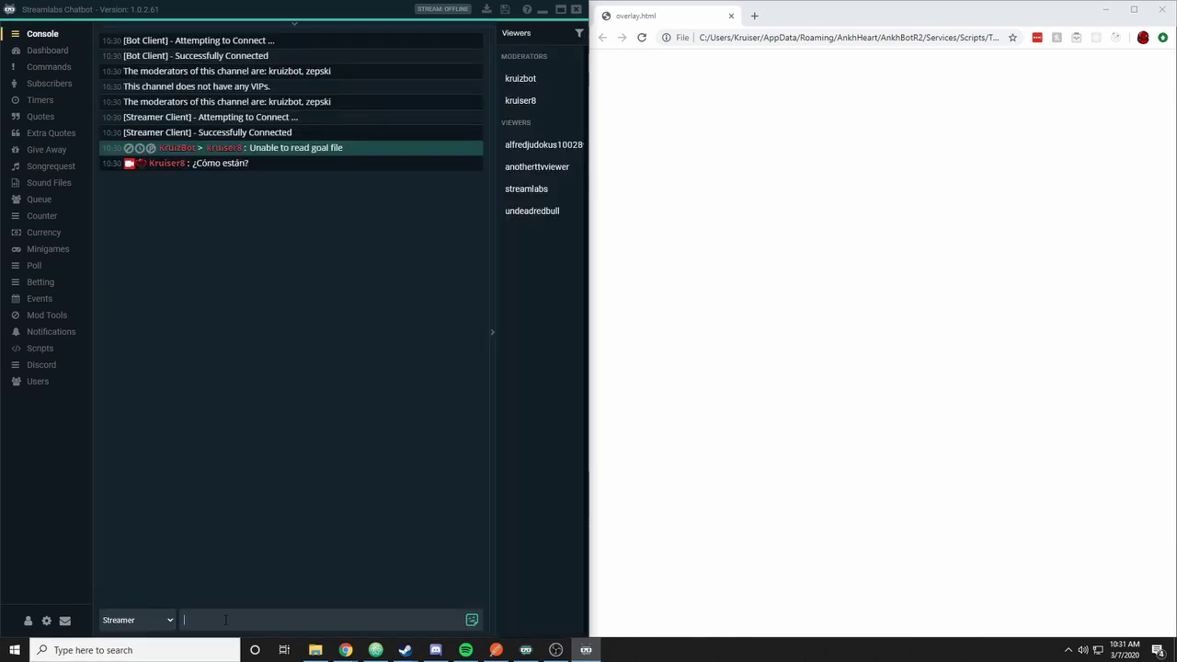
type("¿Cómo están?")
key("Return")
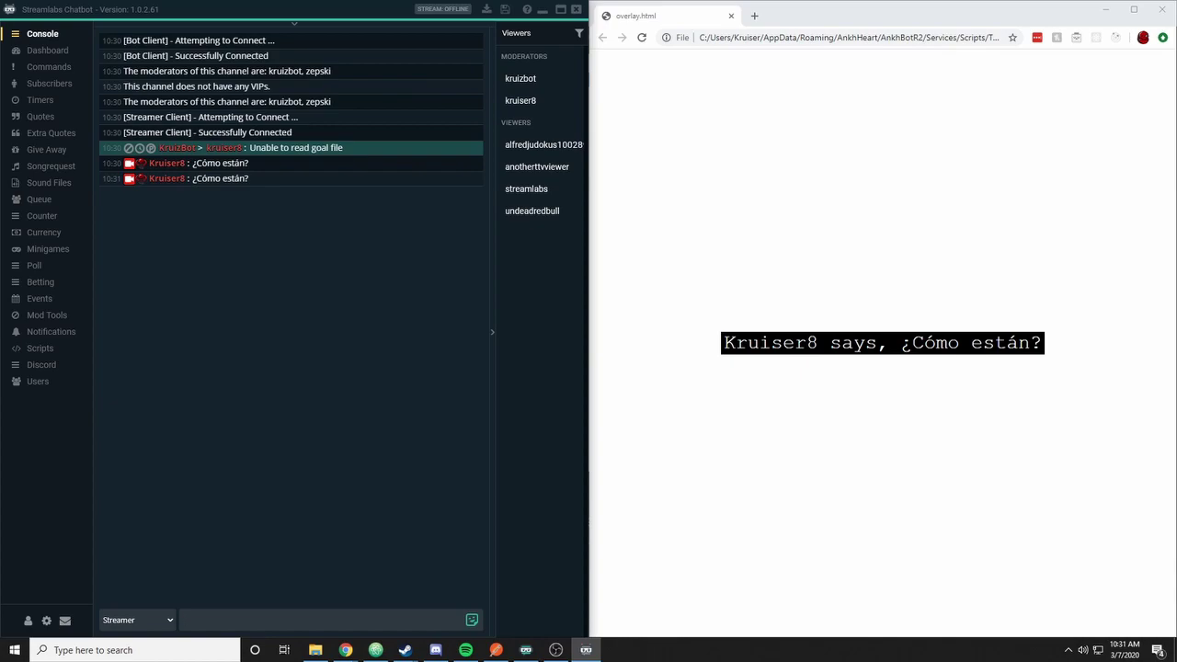
Step: Choose Microsoft Irina Desktop as the TTS Alerts and Chat voice
left_click(51, 350)
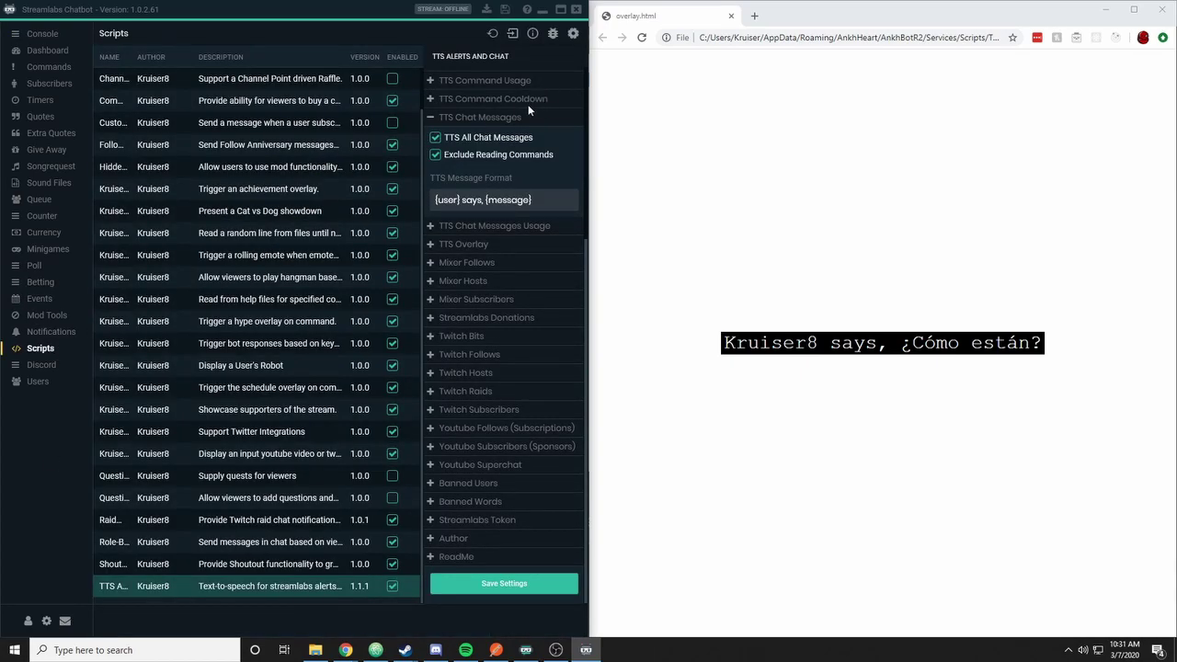
scroll(508, 105, "up", 2)
scroll(506, 109, "up", 2)
left_click(501, 121)
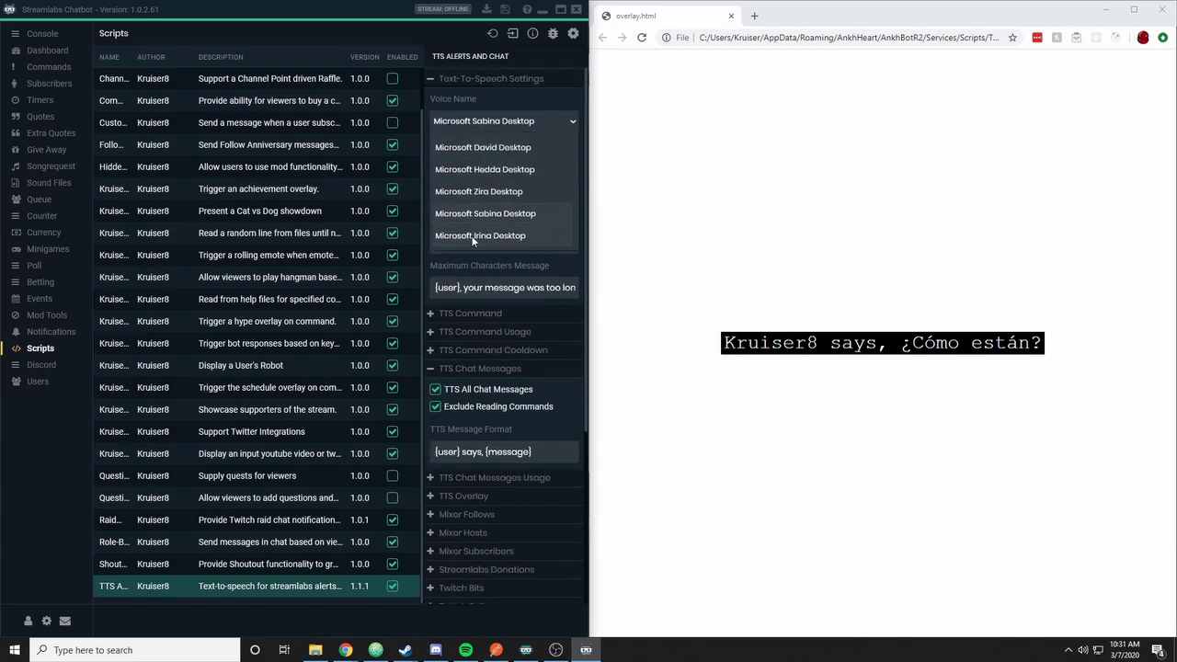
left_click(515, 236)
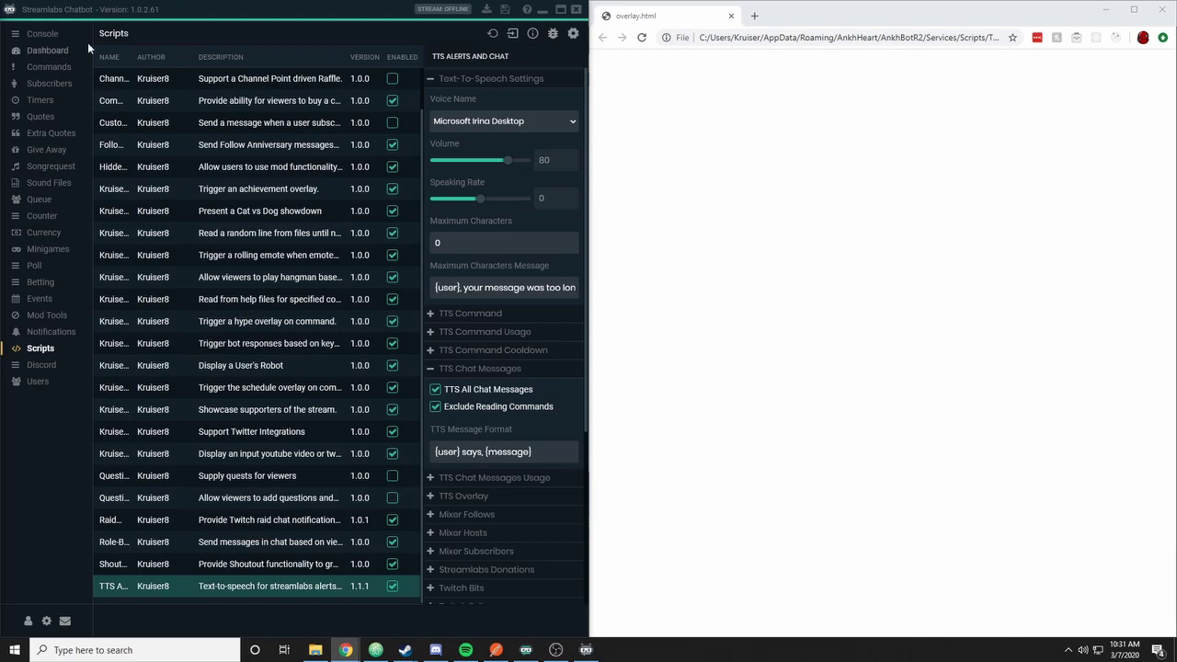
Step: Save the TTS settings and focus the console chat box for the Russian message
scroll(508, 230, "down", 2)
scroll(506, 331, "down", 2)
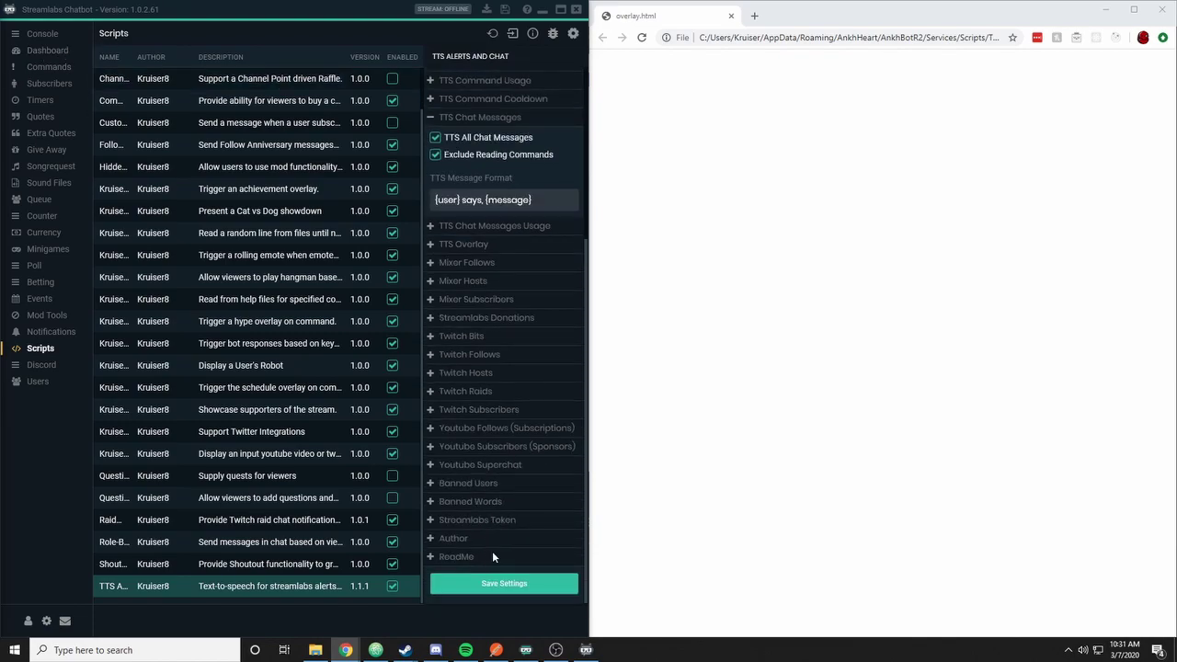
left_click(499, 591)
left_click(55, 35)
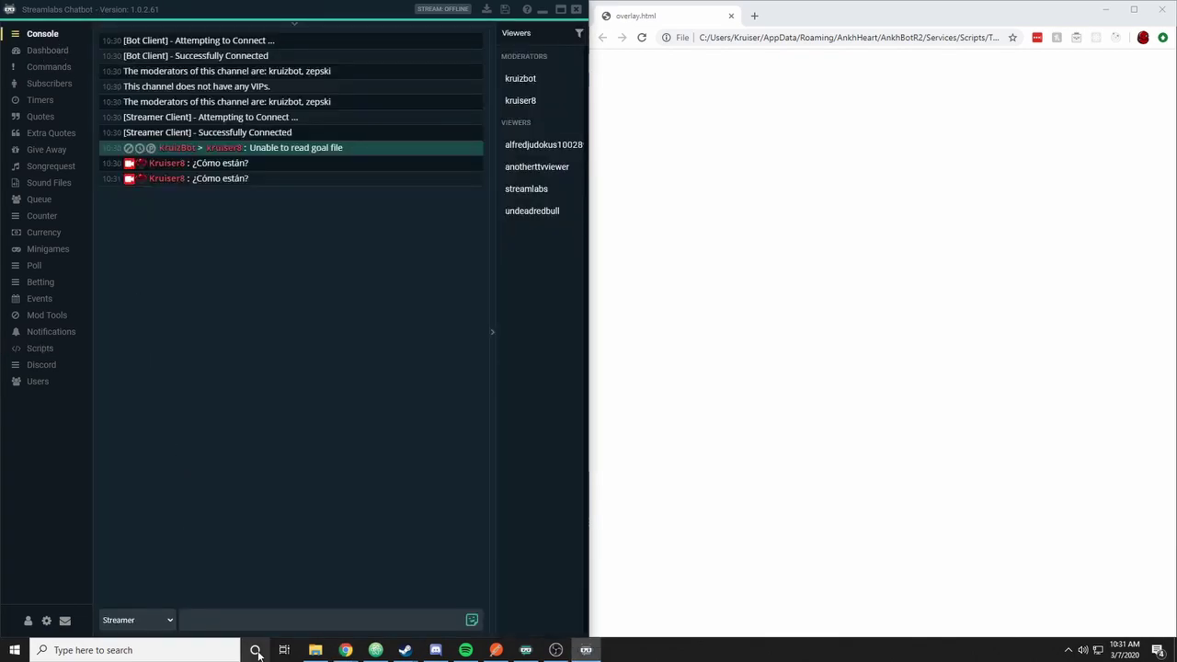
left_click(188, 620)
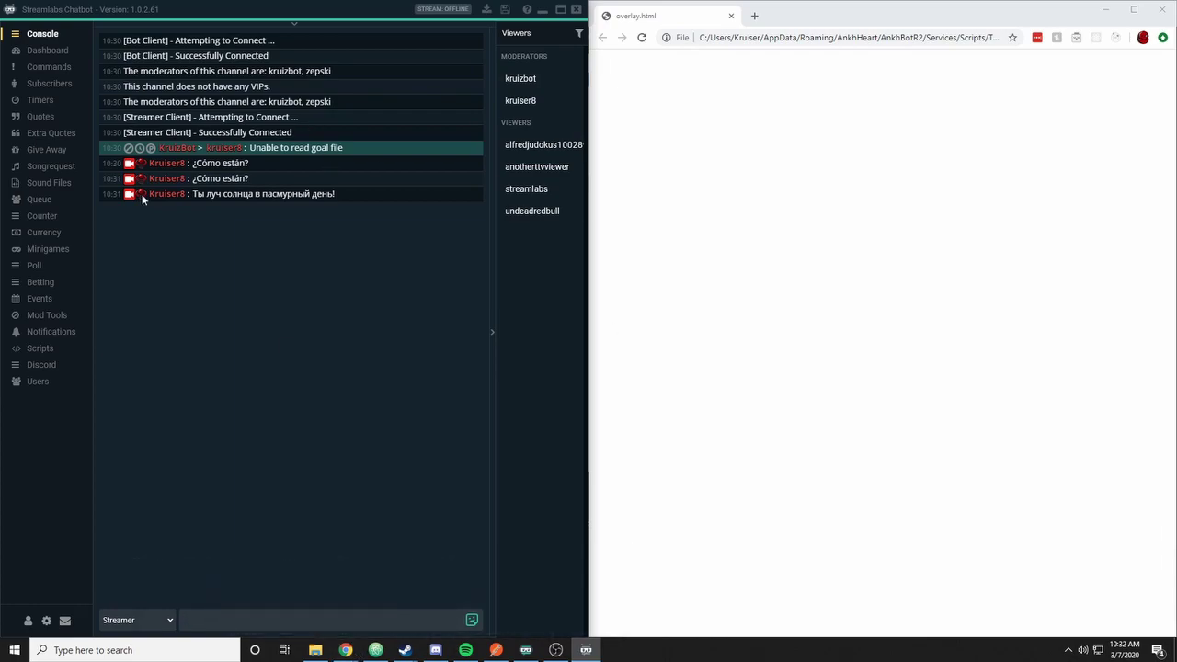
Step: Pick Microsoft Hedda Desktop as the voice under Text-To-Speech Settings
left_click(40, 350)
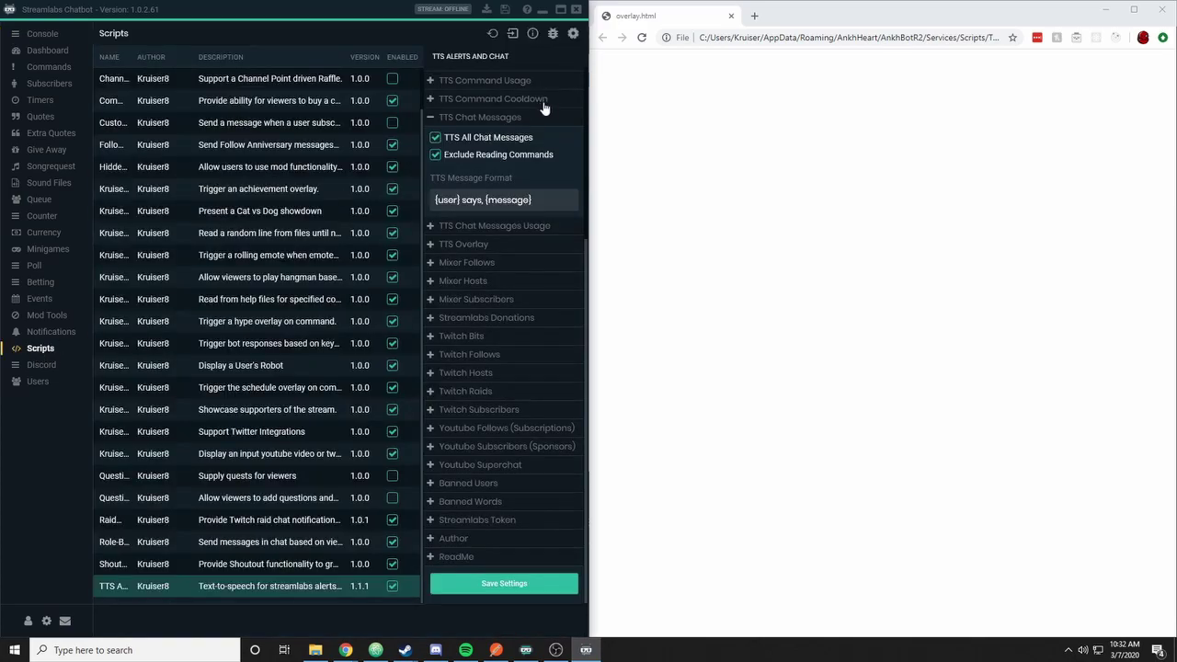
left_click(496, 81)
left_click(483, 105)
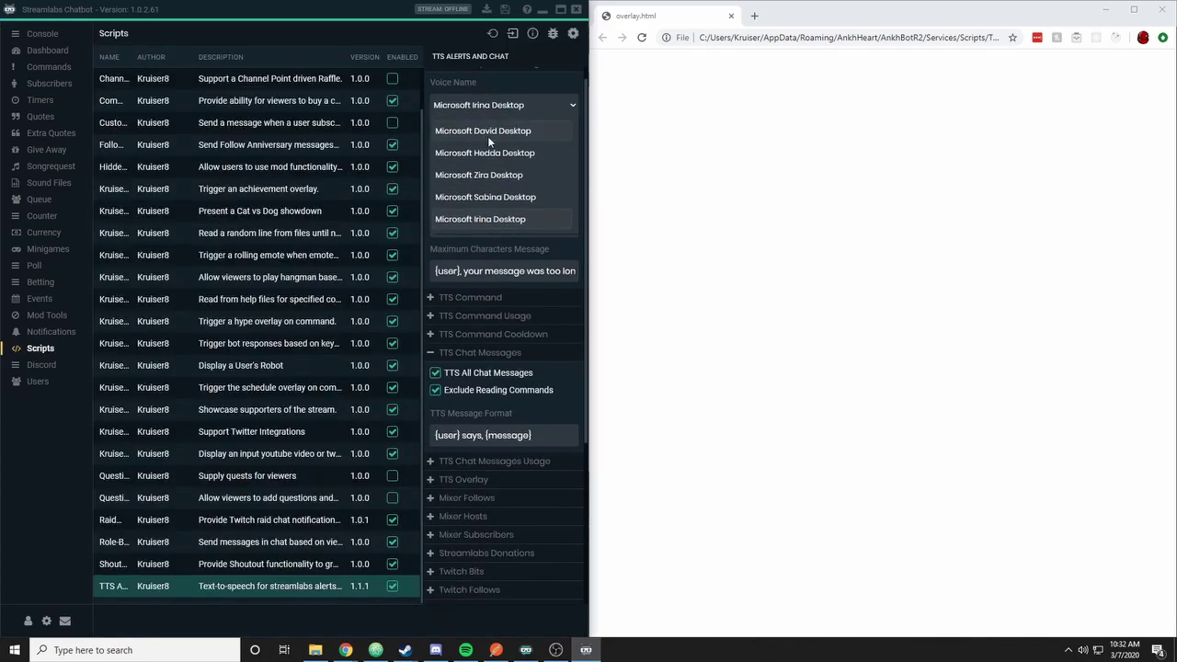
left_click(487, 134)
Step: Save the TTS settings and send 'Können Sie mir helfen?' in the console chat
scroll(540, 295, "down", 2)
scroll(540, 295, "down", 2)
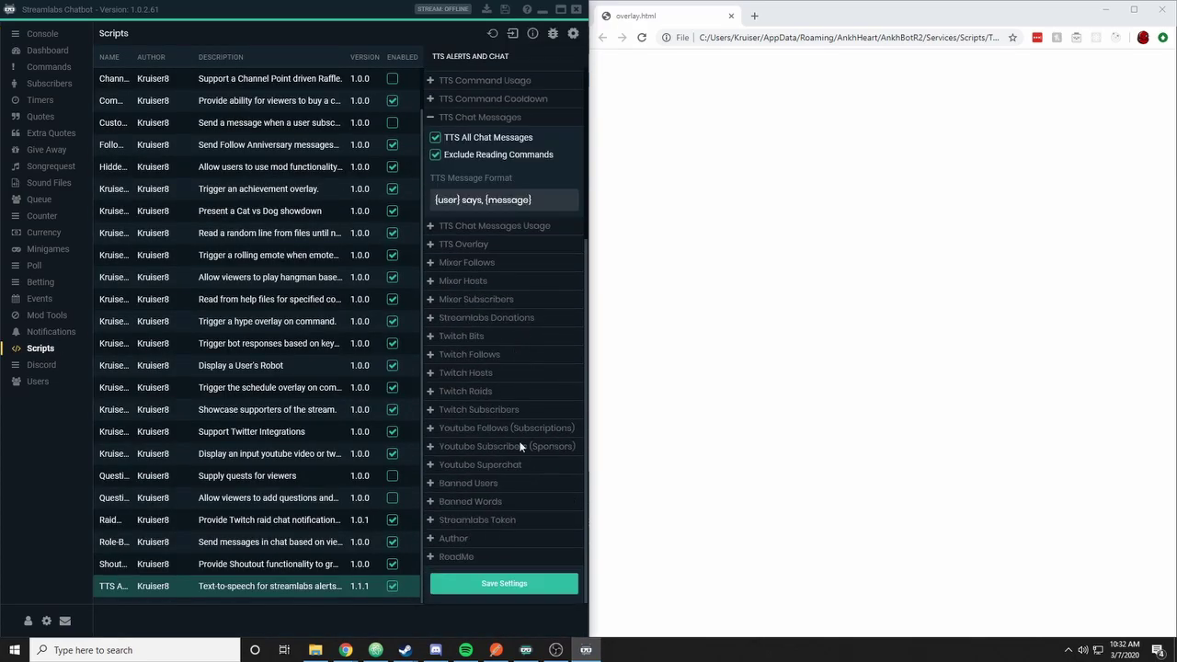
left_click(495, 587)
left_click(41, 35)
left_click(263, 620)
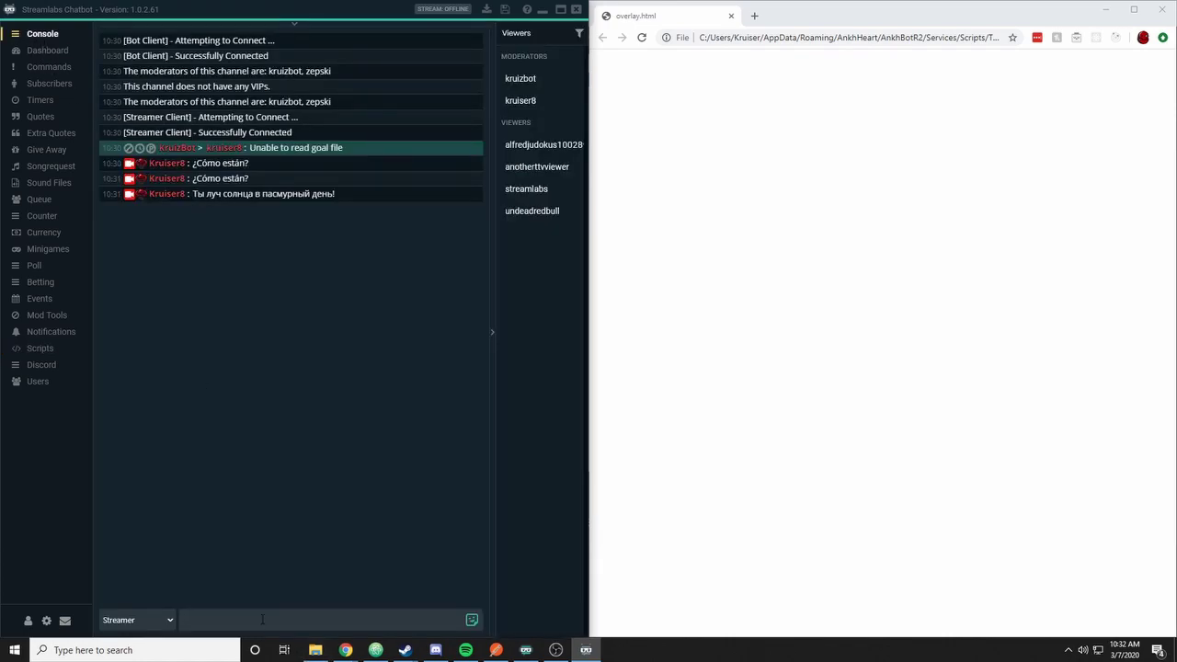
type("Können Sie mir helfen?")
key("Return")
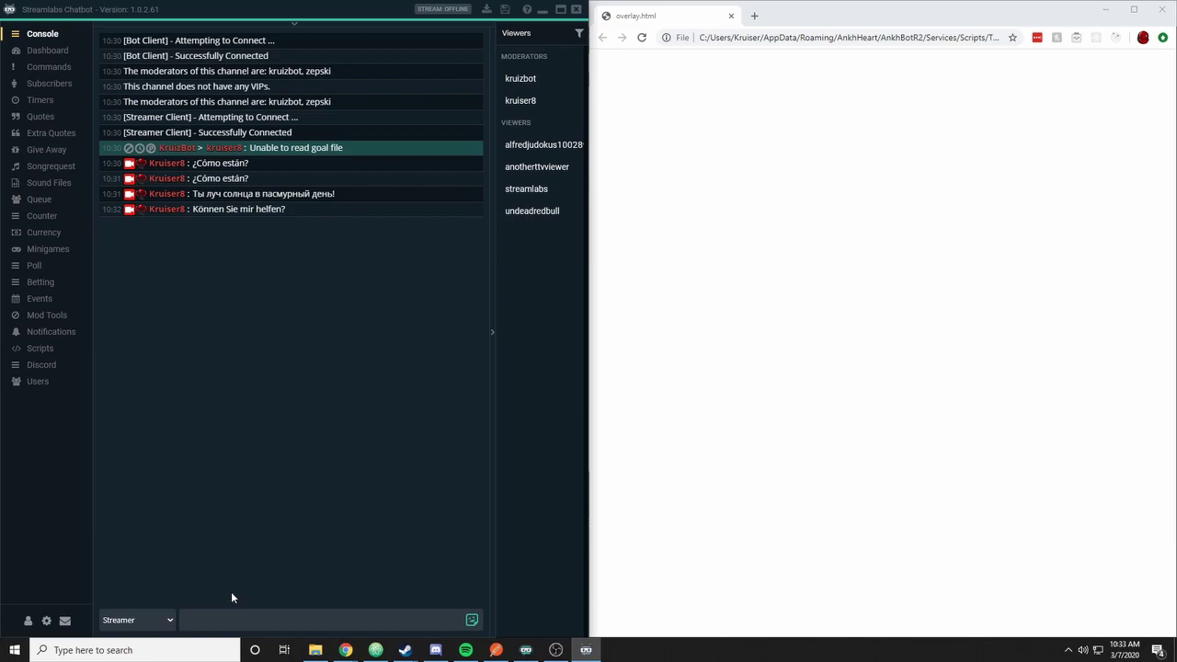
left_click(258, 614)
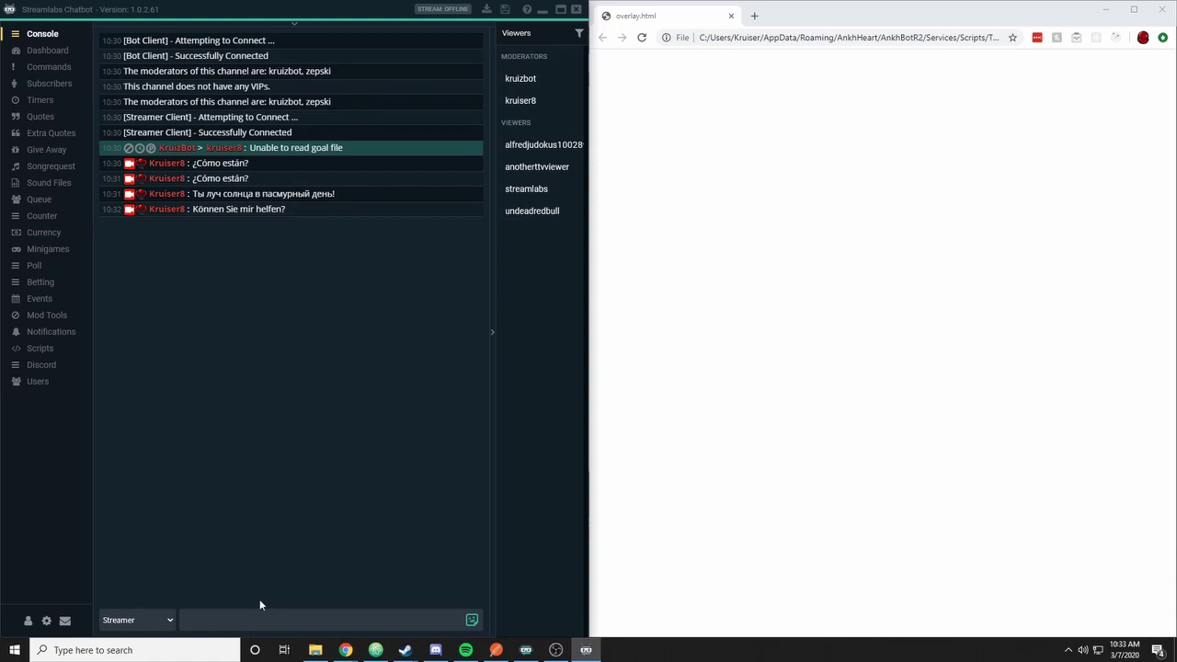